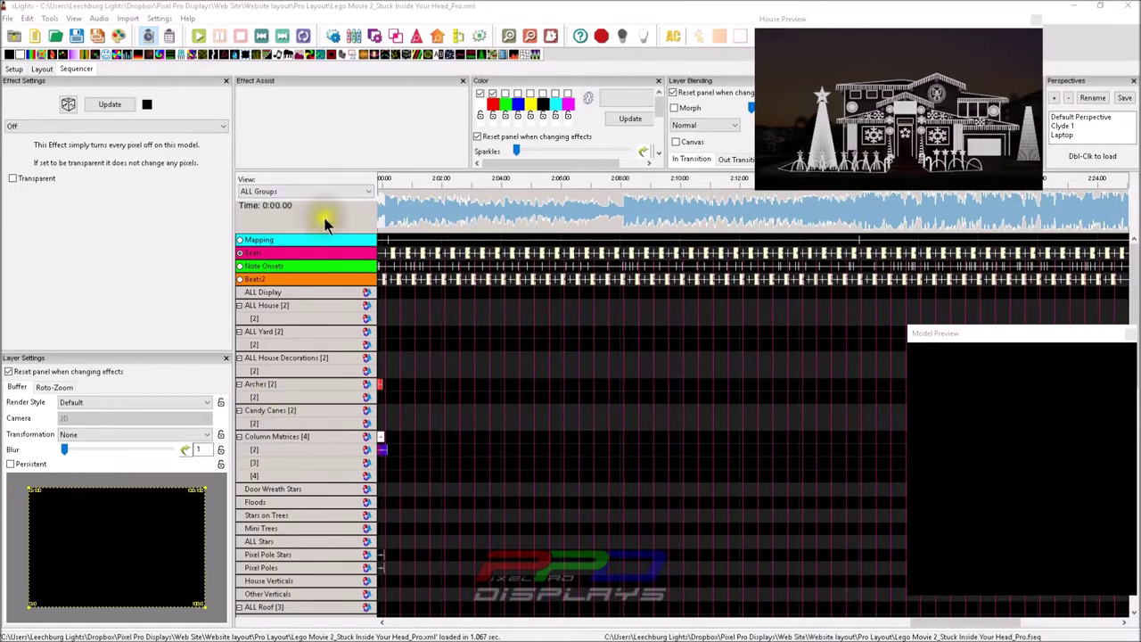
Switch the sequencer to the Mega Tree view and select an empty slot on the Mega Tree's first layer
{"action": "left_click", "coordinate": [331, 190]}
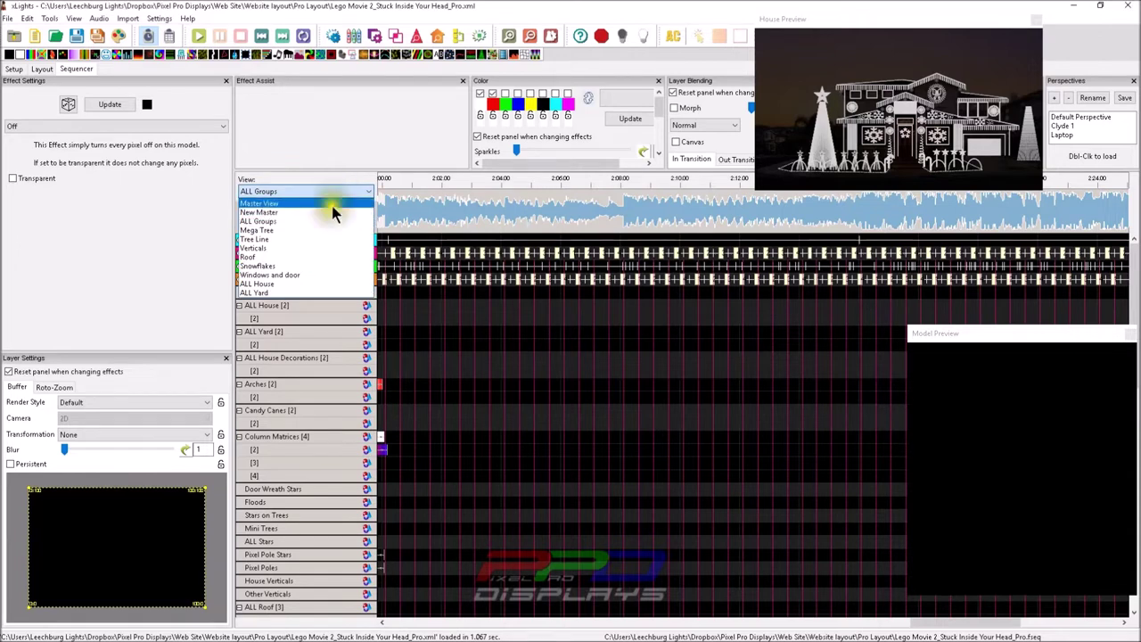
{"action": "left_click", "coordinate": [335, 231]}
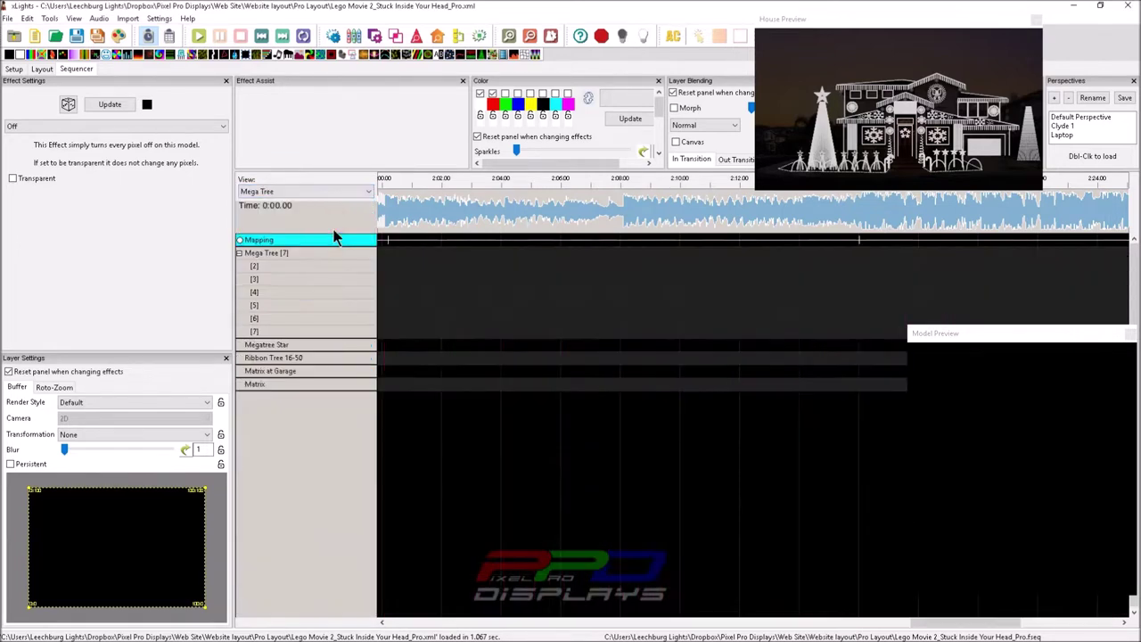
{"action": "left_click", "coordinate": [452, 283]}
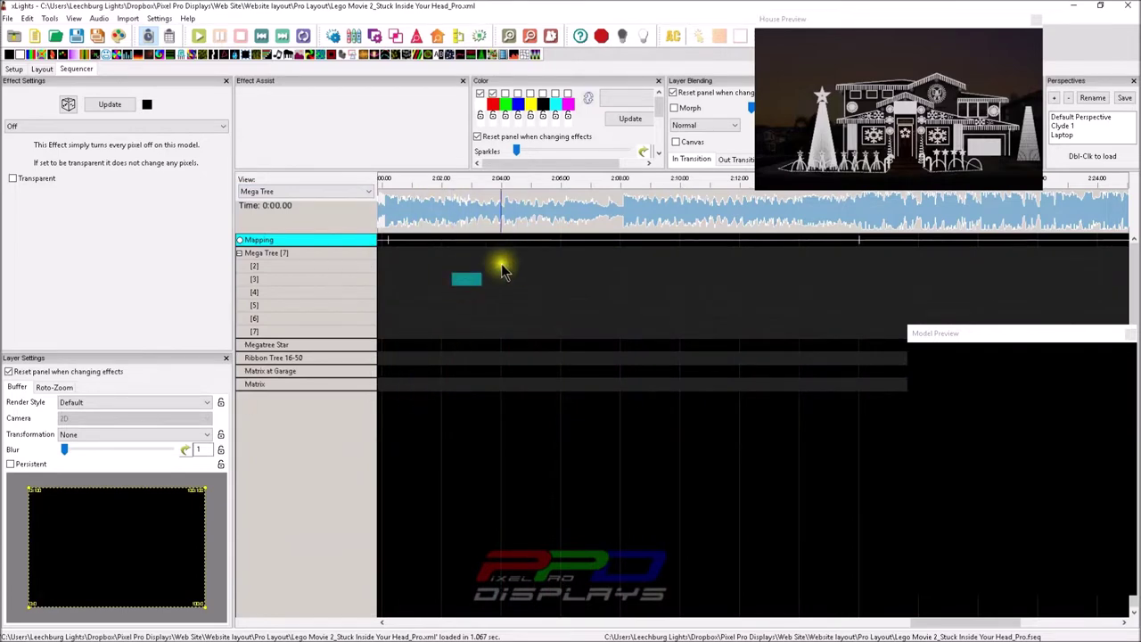
{"action": "left_click_drag", "start_coordinate": [463, 279], "coordinate": [476, 253]}
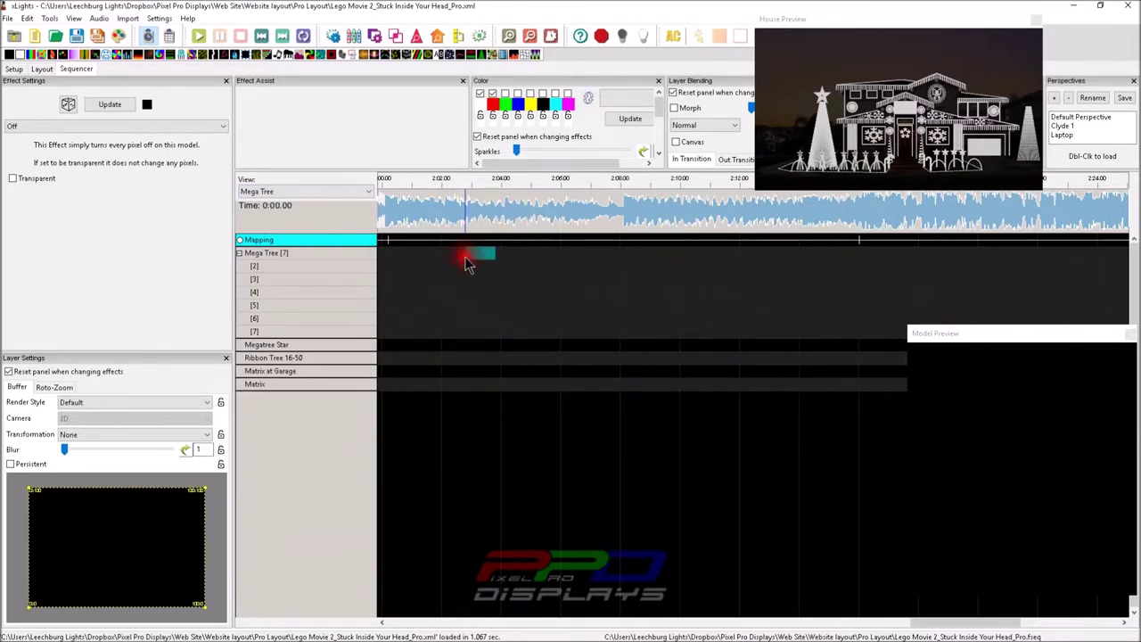
Set the layer's sub-buffer to Oversize in the buffer preview
{"action": "left_click_drag", "start_coordinate": [139, 539], "coordinate": [157, 556]}
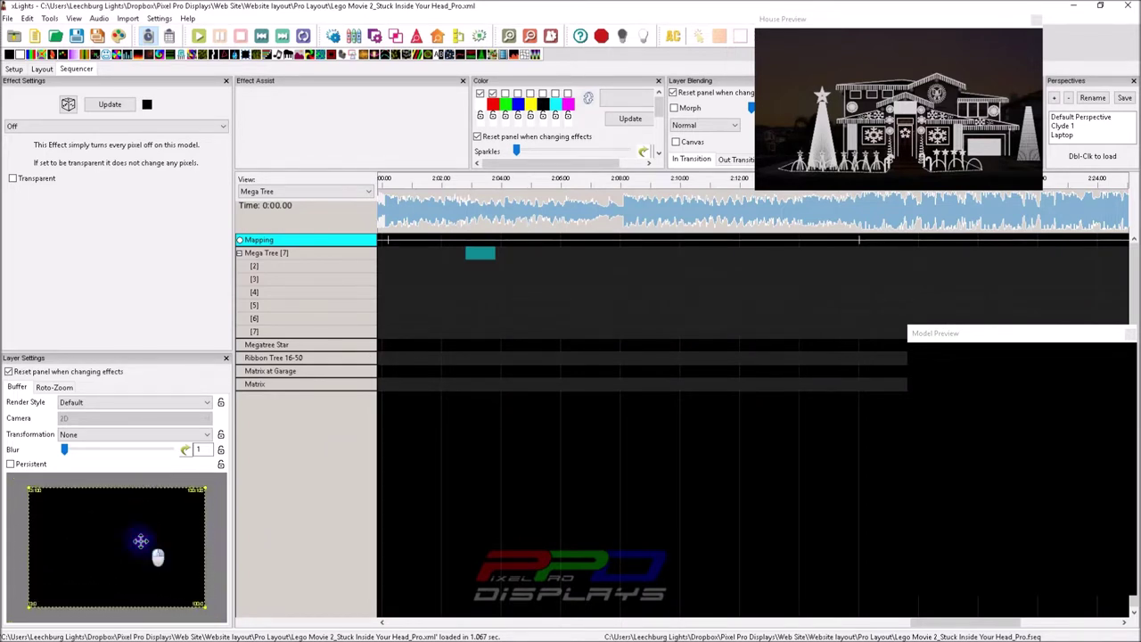
{"action": "right_click", "coordinate": [140, 540]}
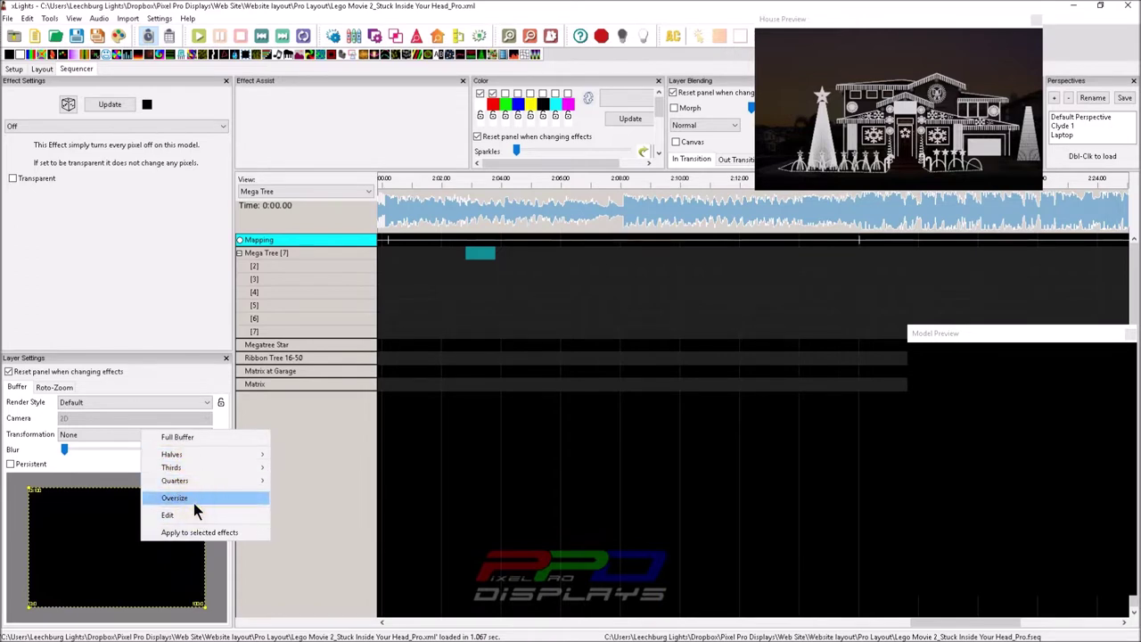
{"action": "right_click", "coordinate": [125, 576]}
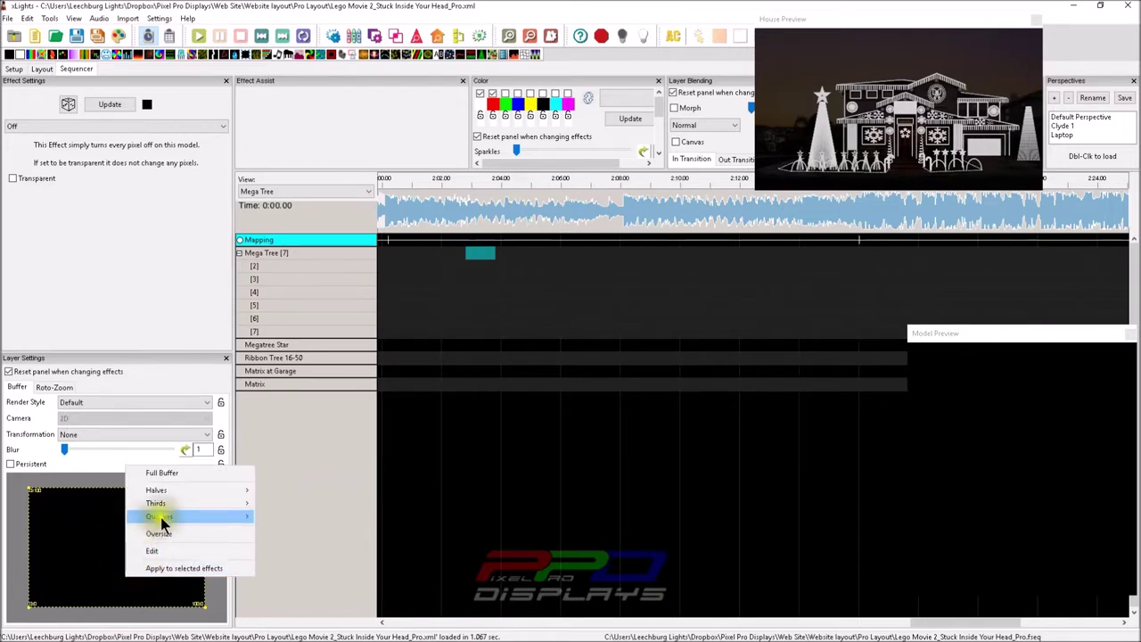
{"action": "left_click", "coordinate": [168, 533]}
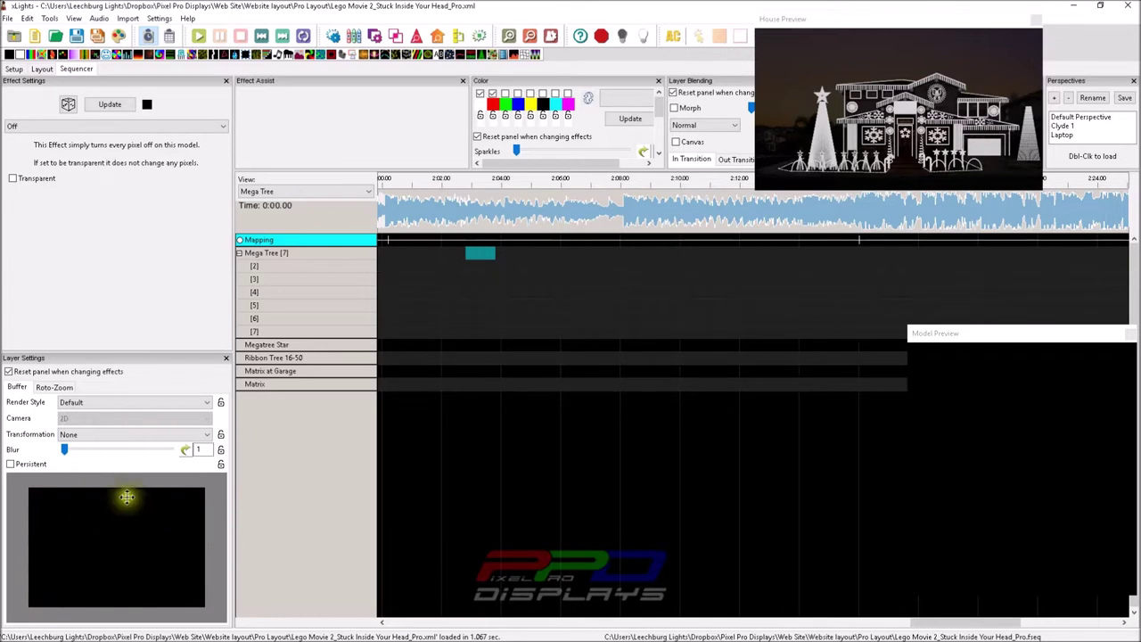
{"action": "left_click", "coordinate": [153, 553]}
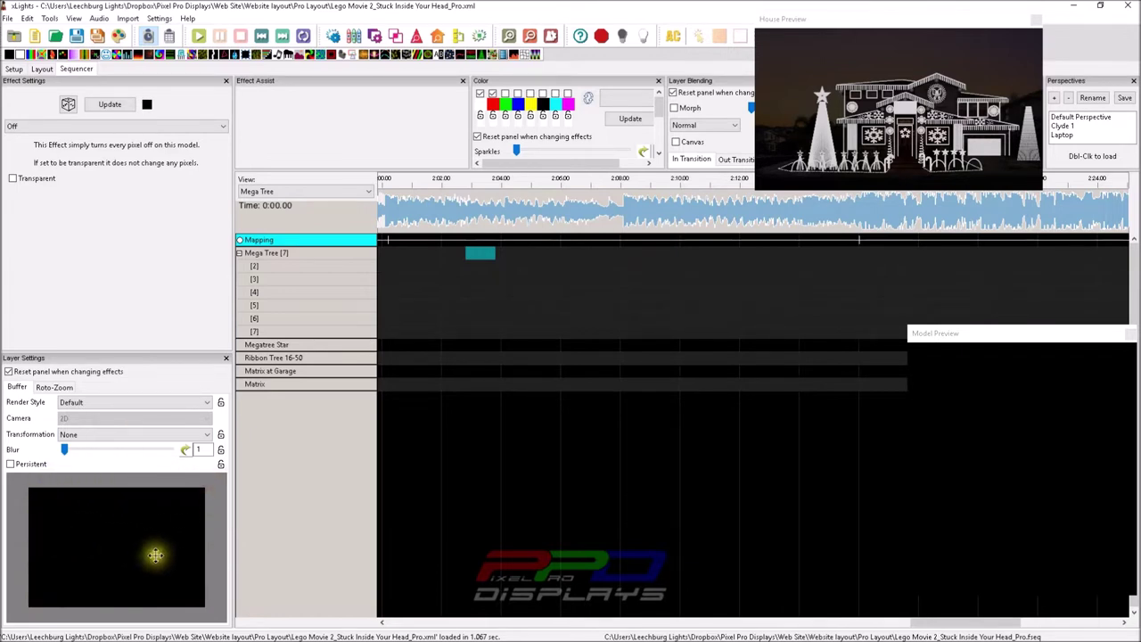
{"action": "left_click", "coordinate": [151, 513]}
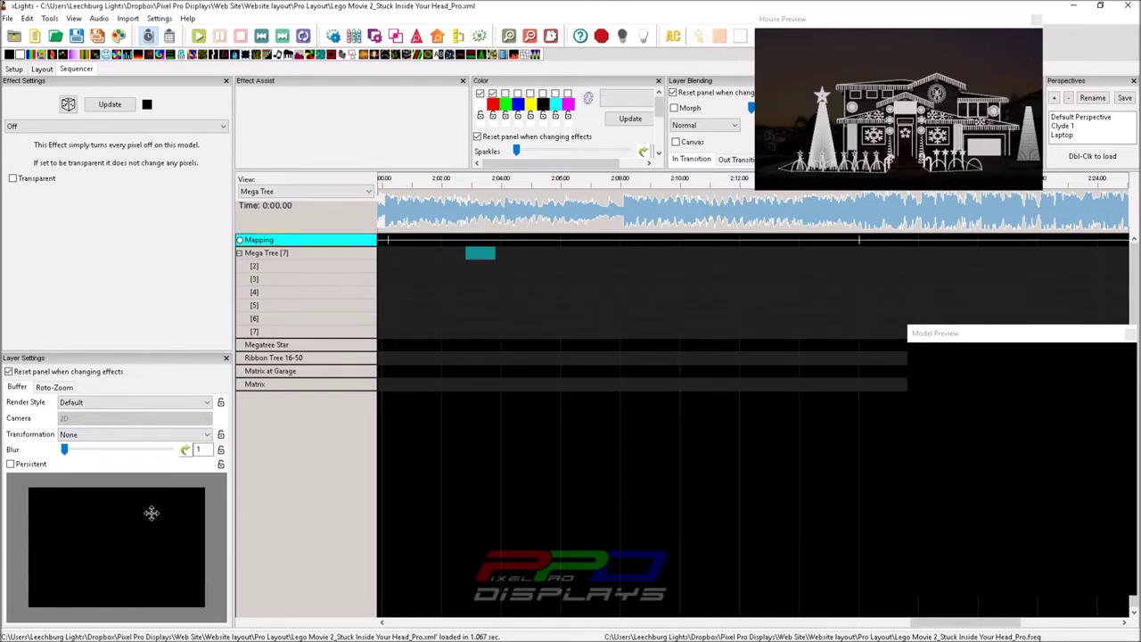
Place a one-second Butterfly effect on the Mega Tree's first layer, starting at about 2:03.35
{"action": "left_click", "coordinate": [535, 356]}
{"action": "left_click_drag", "start_coordinate": [479, 255], "coordinate": [482, 257]}
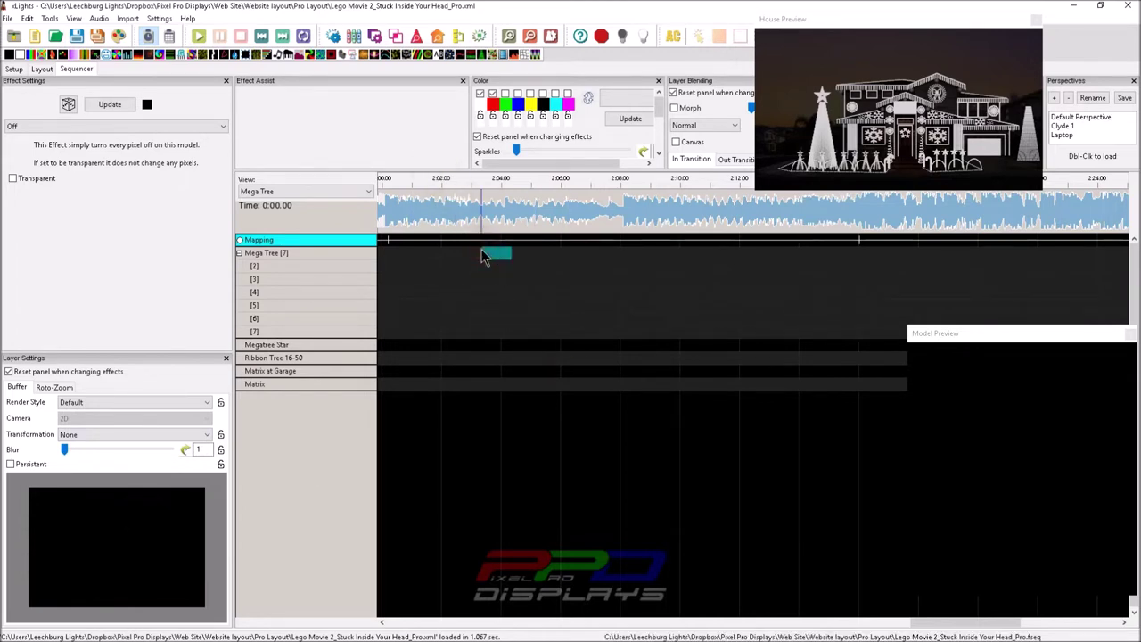
{"action": "left_click", "coordinate": [486, 255]}
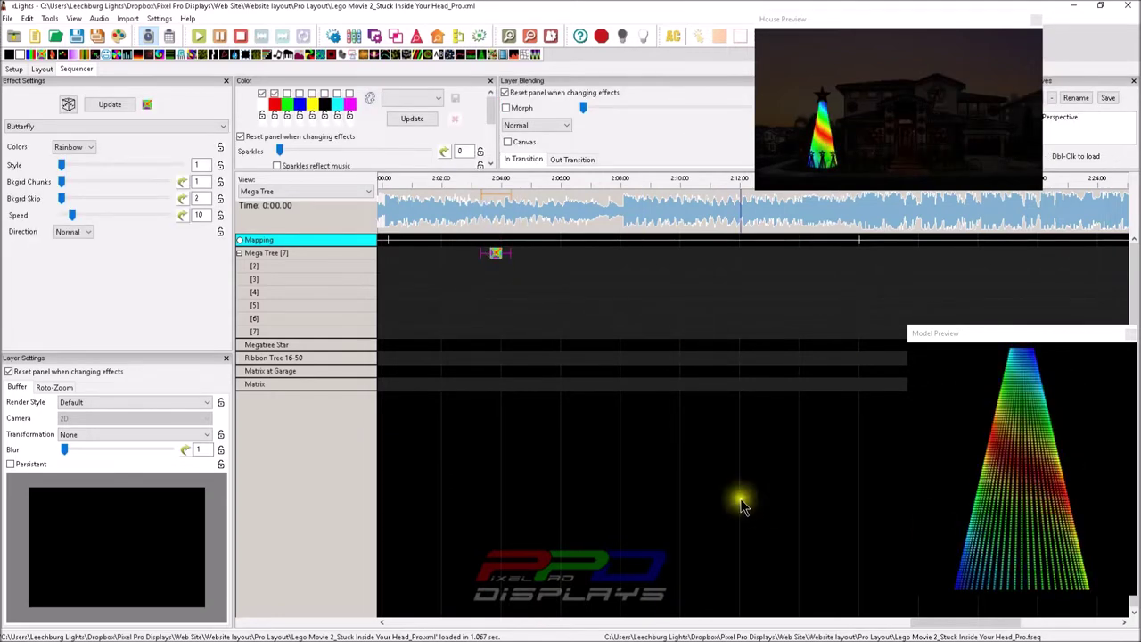
Add a second one-second Butterfly effect on the first layer and move it directly behind the first one, starting at about 2:04.45
{"action": "left_click", "coordinate": [546, 257]}
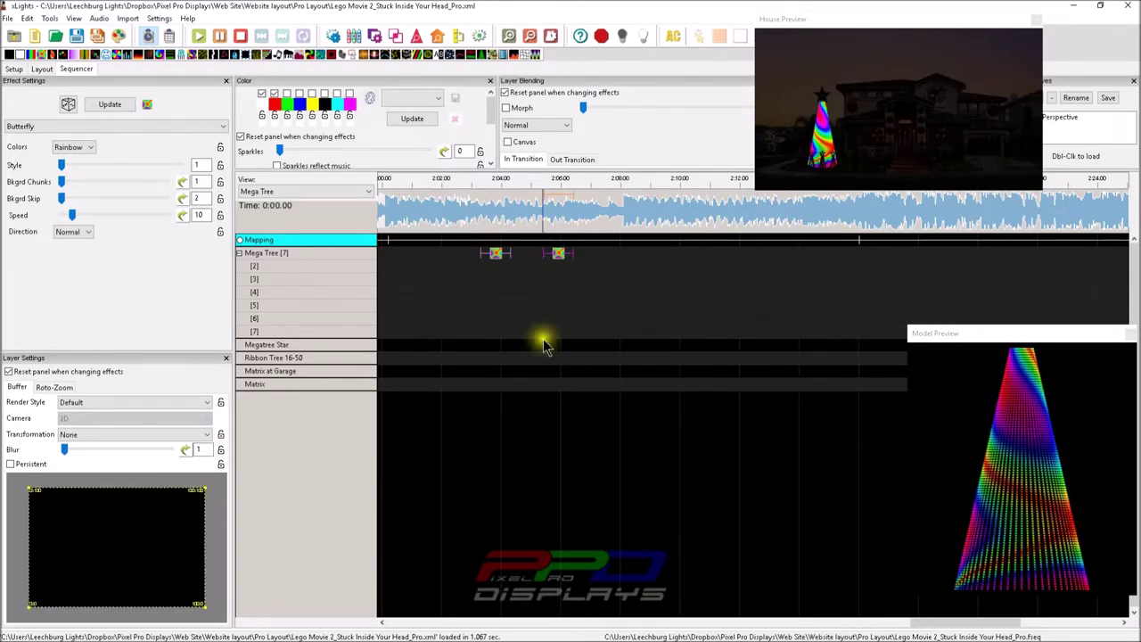
{"action": "left_click", "coordinate": [558, 257]}
{"action": "left_click_drag", "start_coordinate": [560, 258], "coordinate": [530, 257]}
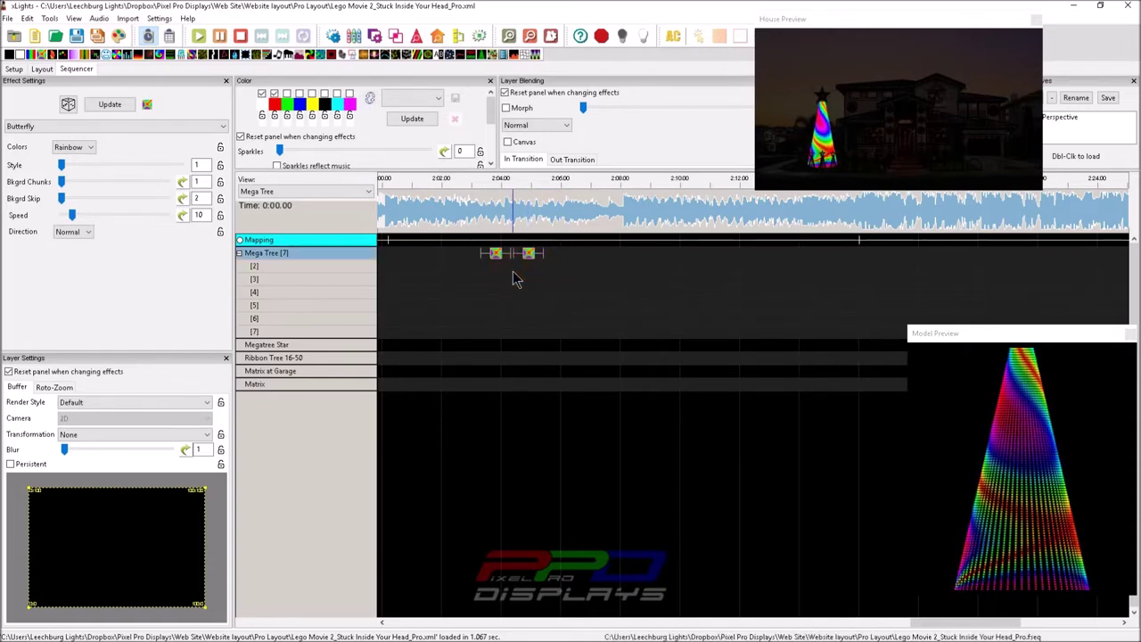
Place an Off effect on layer 2 and extend its start so it spans the time of both Butterfly effects
{"action": "left_click", "coordinate": [522, 278]}
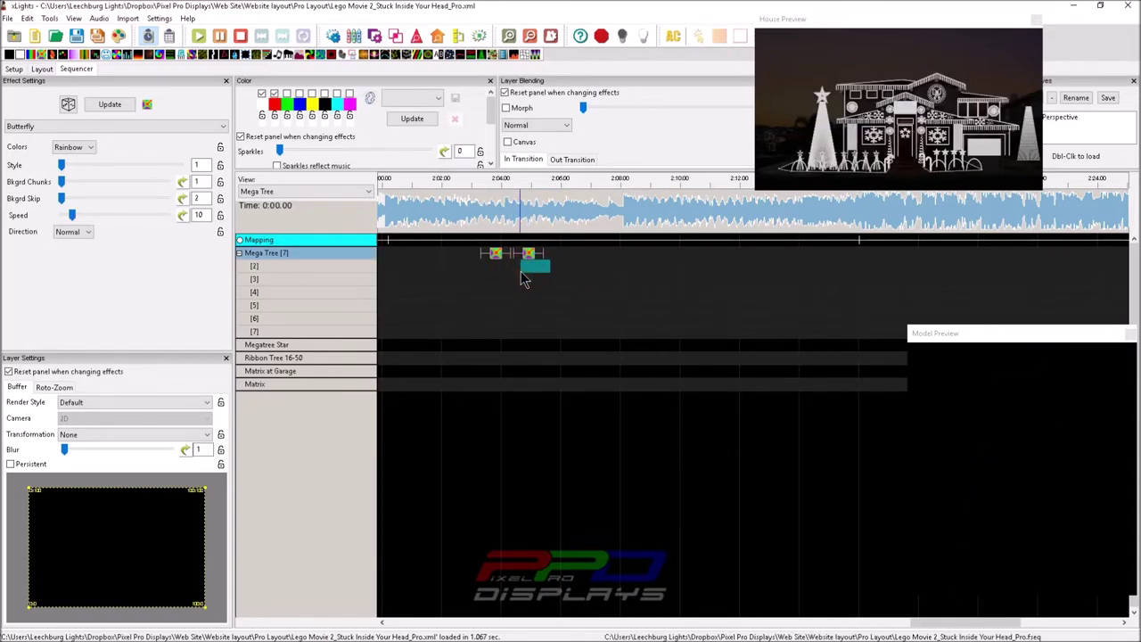
{"action": "key", "text": "shift+o"}
{"action": "left_click_drag", "start_coordinate": [522, 269], "coordinate": [482, 268]}
{"action": "left_click", "coordinate": [517, 267]}
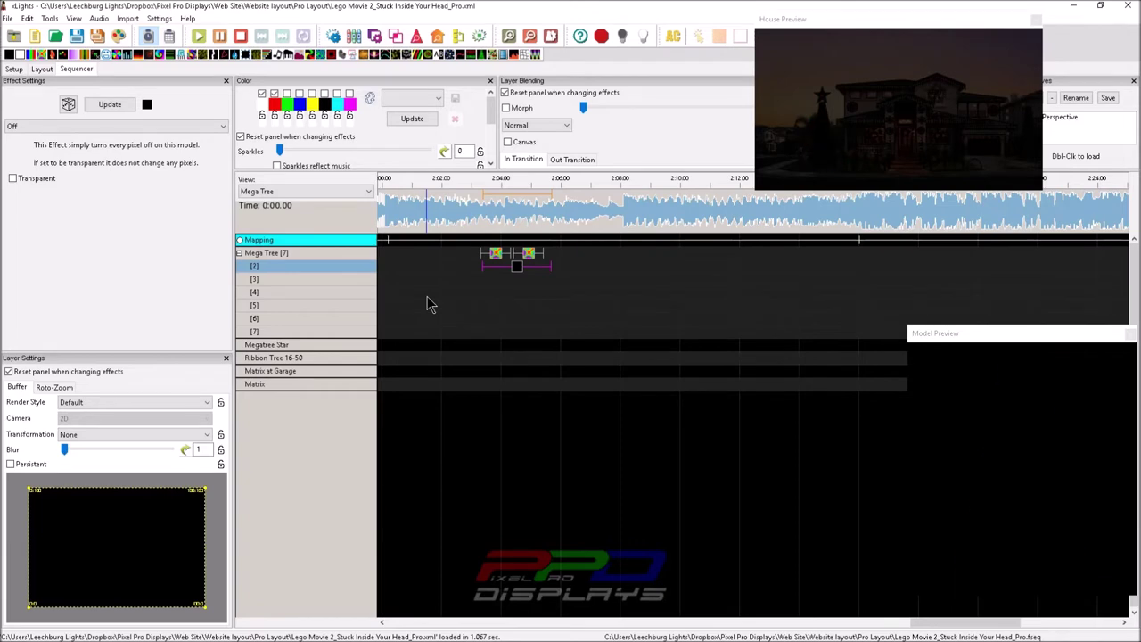
Apply the Off effect's full sub-buffer setting to the selected effects
{"action": "right_click", "coordinate": [104, 548]}
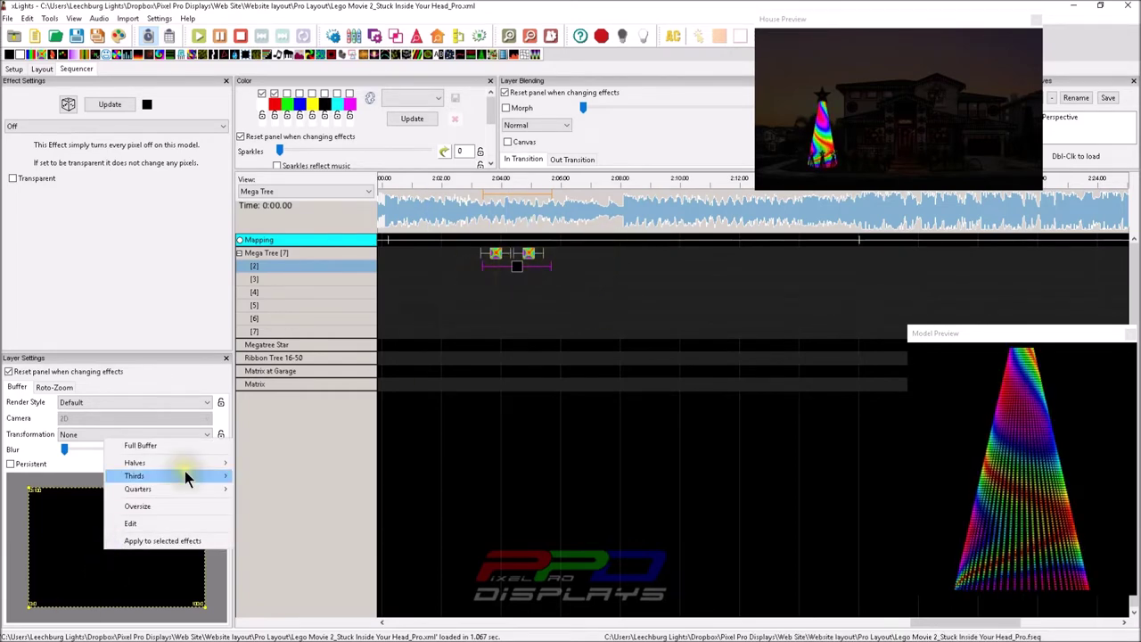
{"action": "left_click", "coordinate": [162, 543]}
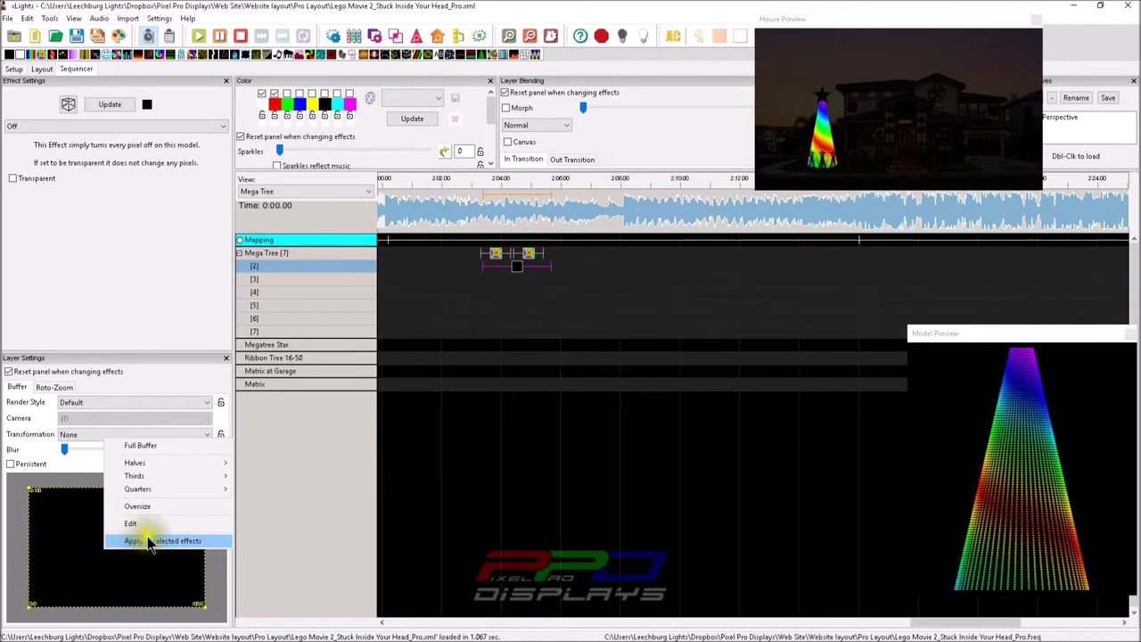
{"action": "left_click", "coordinate": [147, 545]}
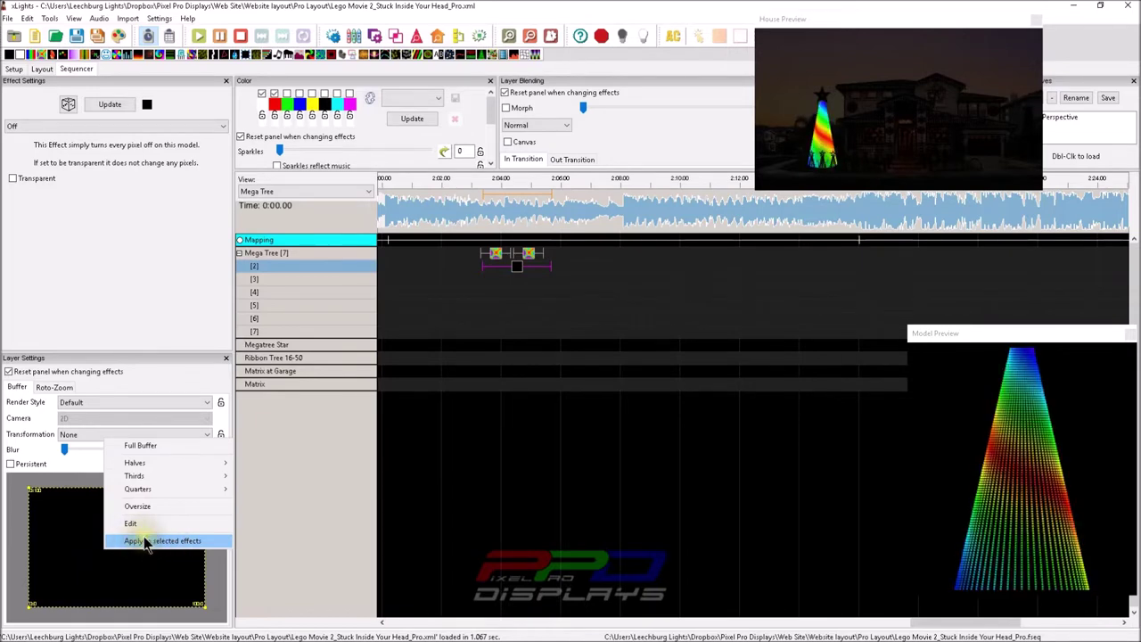
{"action": "left_click", "coordinate": [147, 544]}
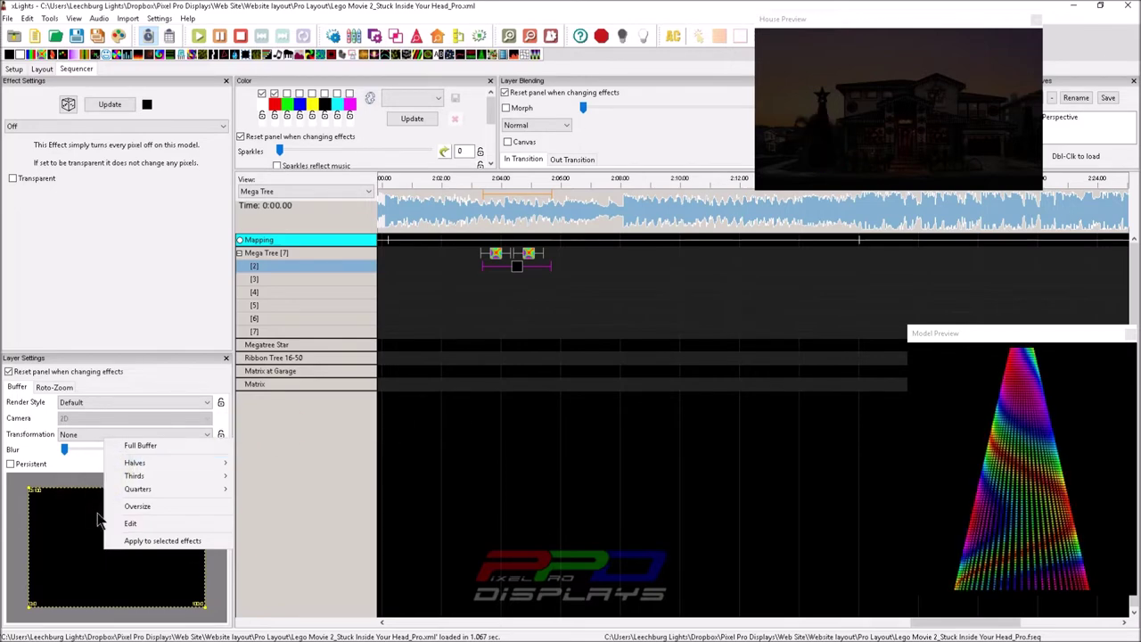
{"action": "left_click", "coordinate": [178, 541]}
Move the Off effect along layer 2 to a later time, starting at about 2:08.3
{"action": "left_click_drag", "start_coordinate": [601, 298], "coordinate": [444, 243]}
{"action": "left_click_drag", "start_coordinate": [517, 265], "coordinate": [664, 266]}
Select both Butterfly effects and apply the first one's oversized sub-buffer to the selected effects
{"action": "left_click", "coordinate": [532, 254]}
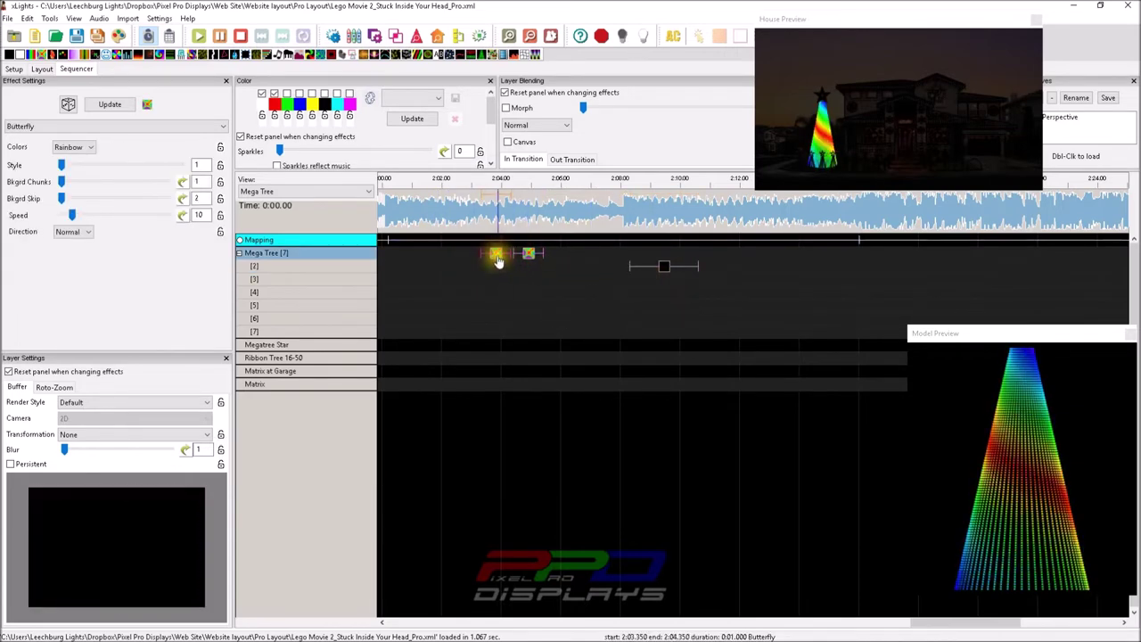
{"action": "left_click_drag", "start_coordinate": [473, 279], "coordinate": [552, 255]}
{"action": "right_click", "coordinate": [114, 545]}
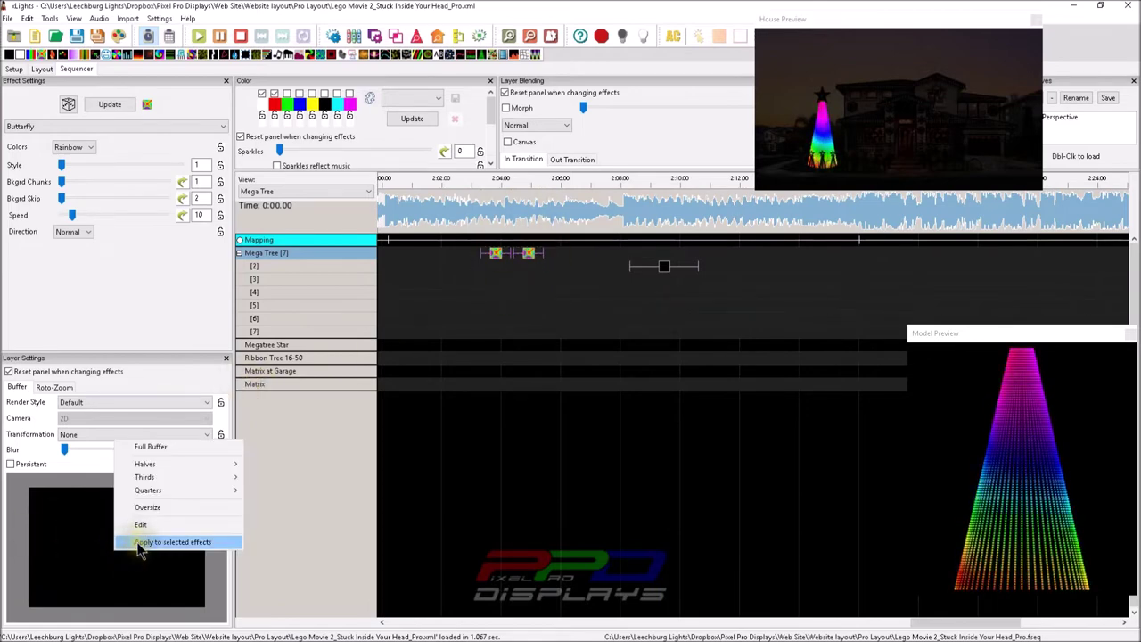
{"action": "left_click", "coordinate": [138, 542]}
Set the first Butterfly effect's sub-buffer to Top Half
{"action": "left_click", "coordinate": [528, 257]}
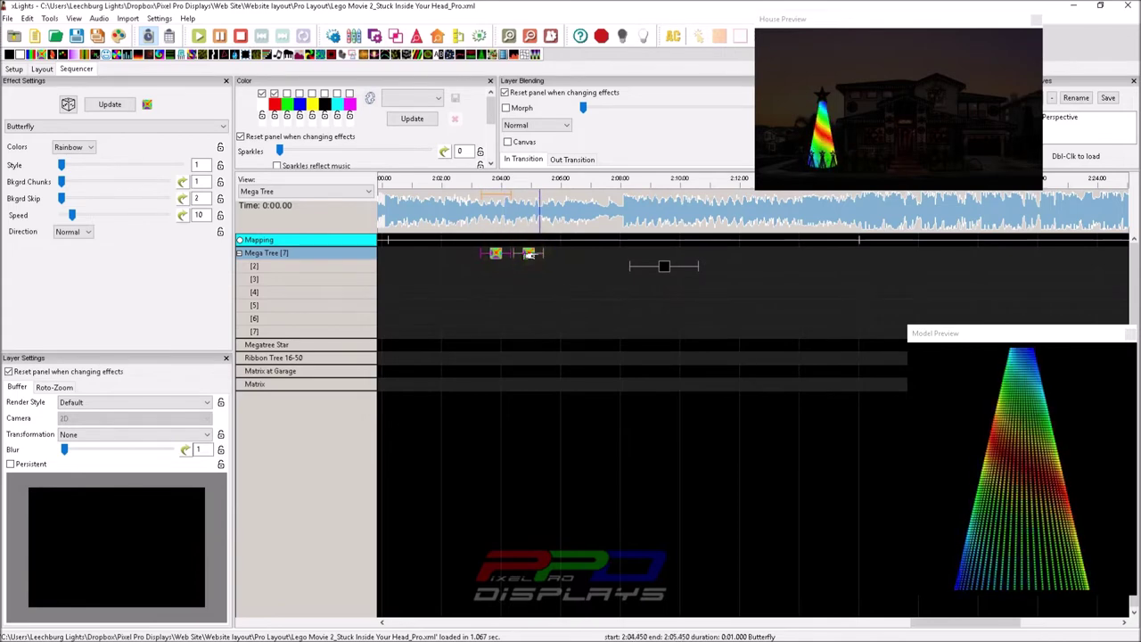
{"action": "left_click", "coordinate": [138, 516]}
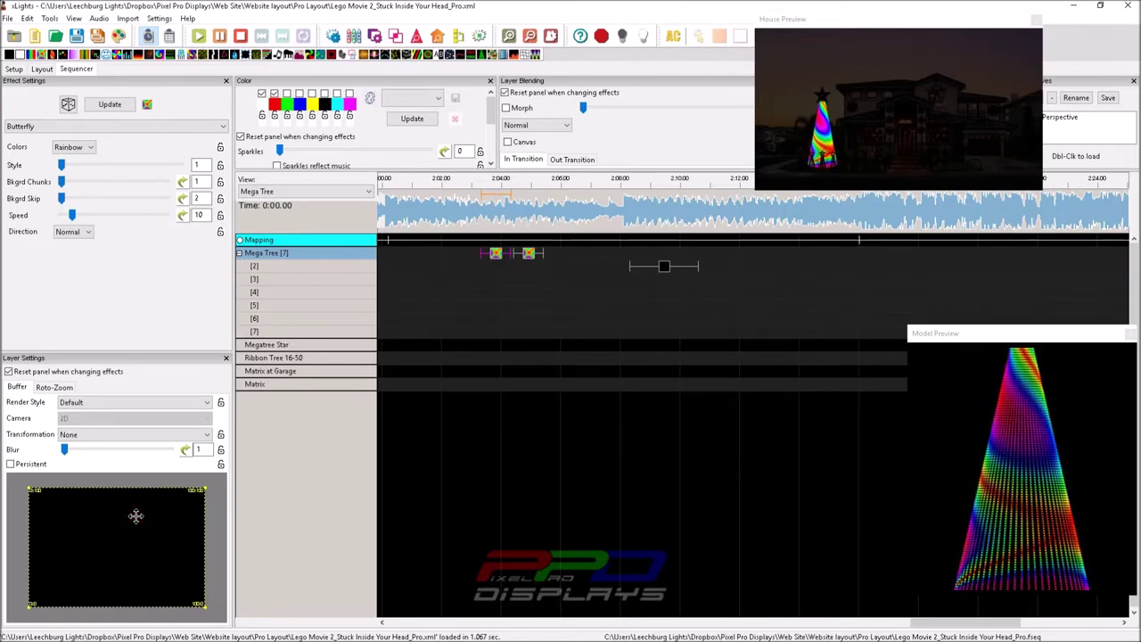
{"action": "right_click", "coordinate": [135, 515]}
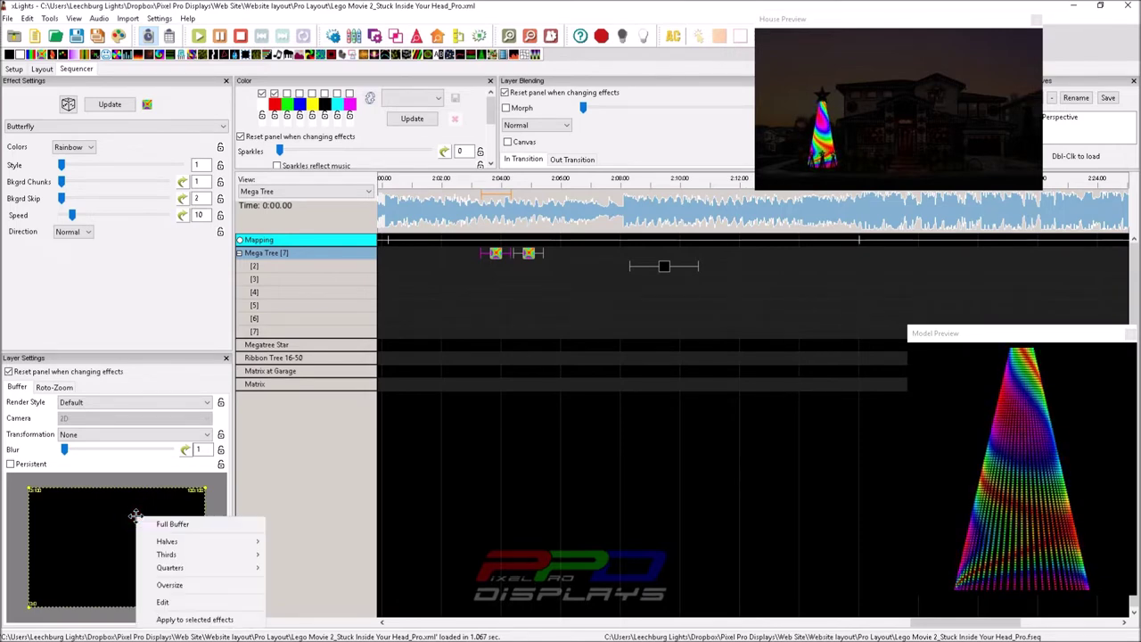
{"action": "mouse_move", "coordinate": [159, 542]}
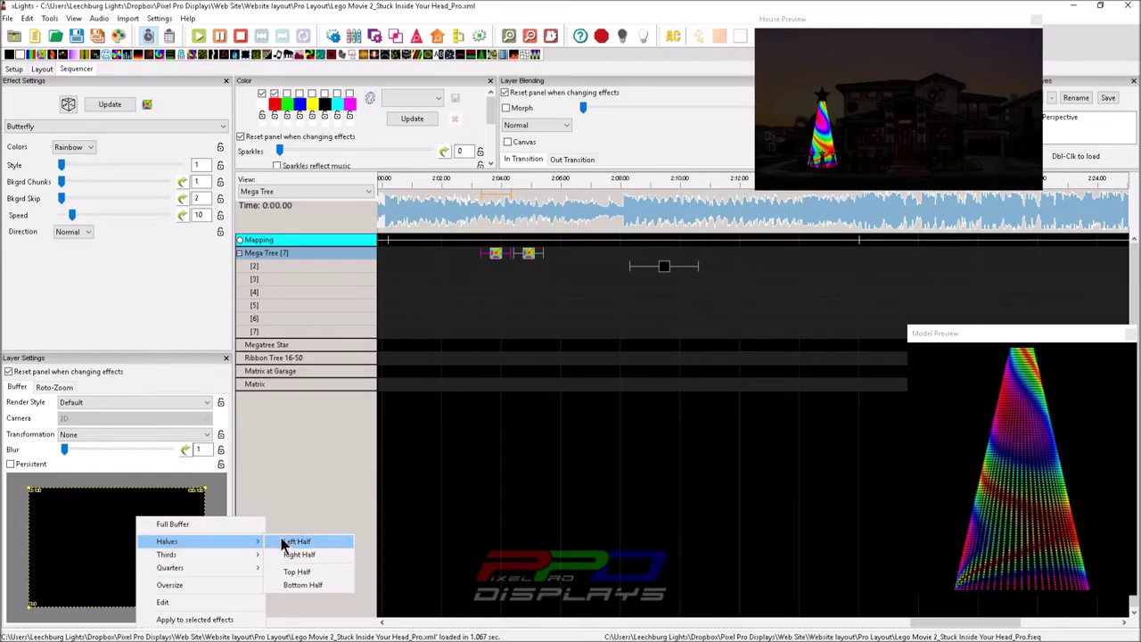
{"action": "left_click", "coordinate": [301, 571]}
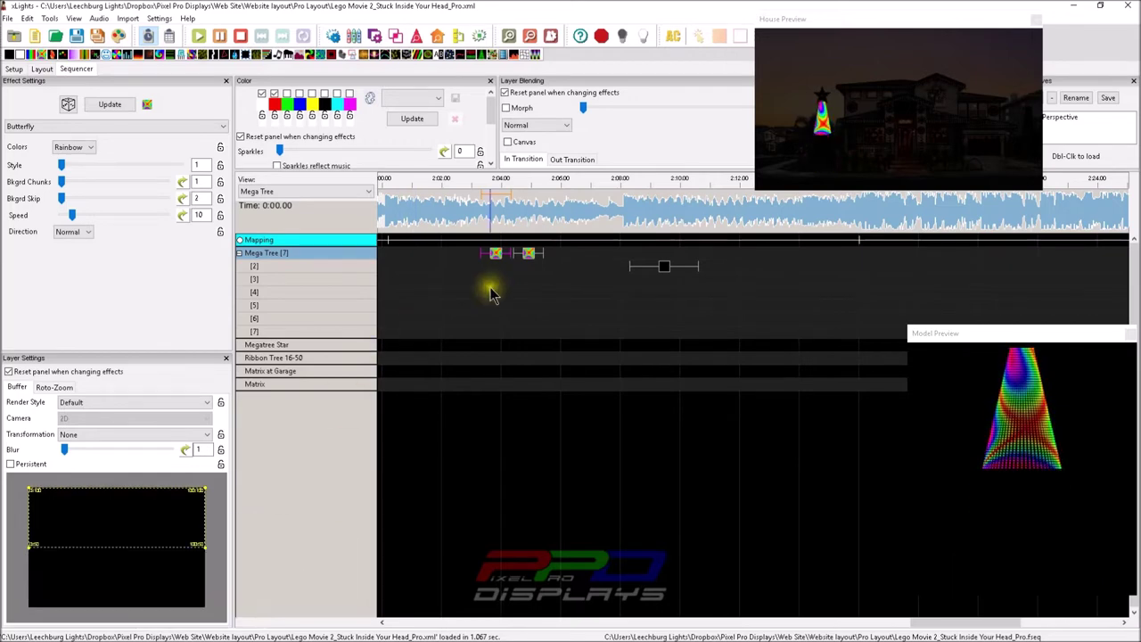
Move the second Butterfly effect to layer 2 beneath the first one and set its sub-buffer to Bottom Half
{"action": "left_click", "coordinate": [527, 254]}
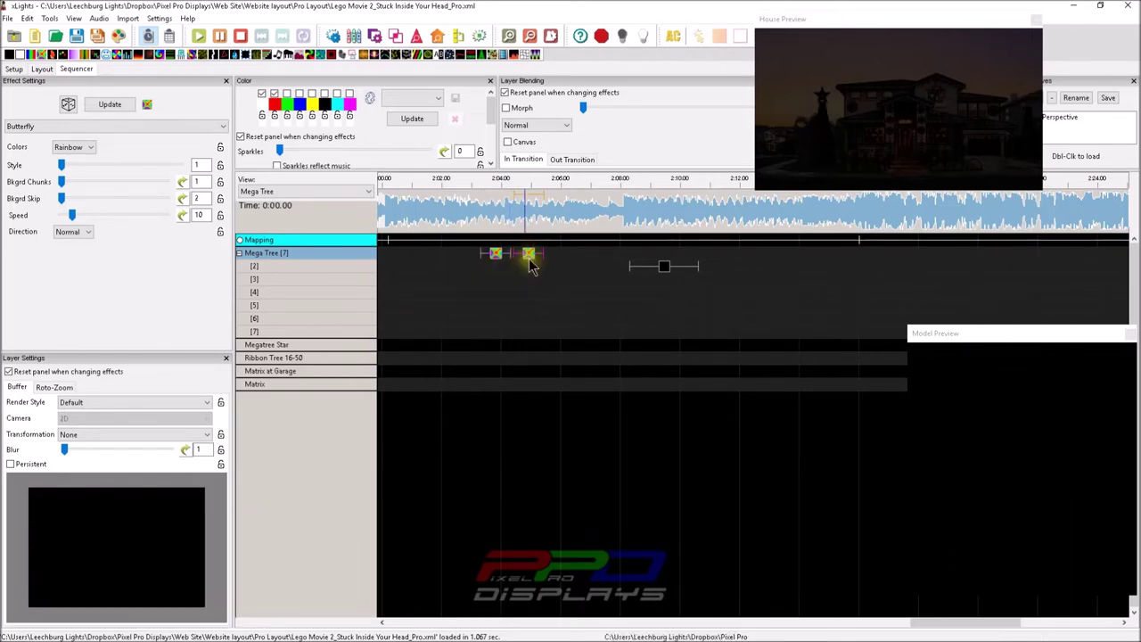
{"action": "left_click_drag", "start_coordinate": [527, 266], "coordinate": [499, 270]}
{"action": "right_click", "coordinate": [141, 532]}
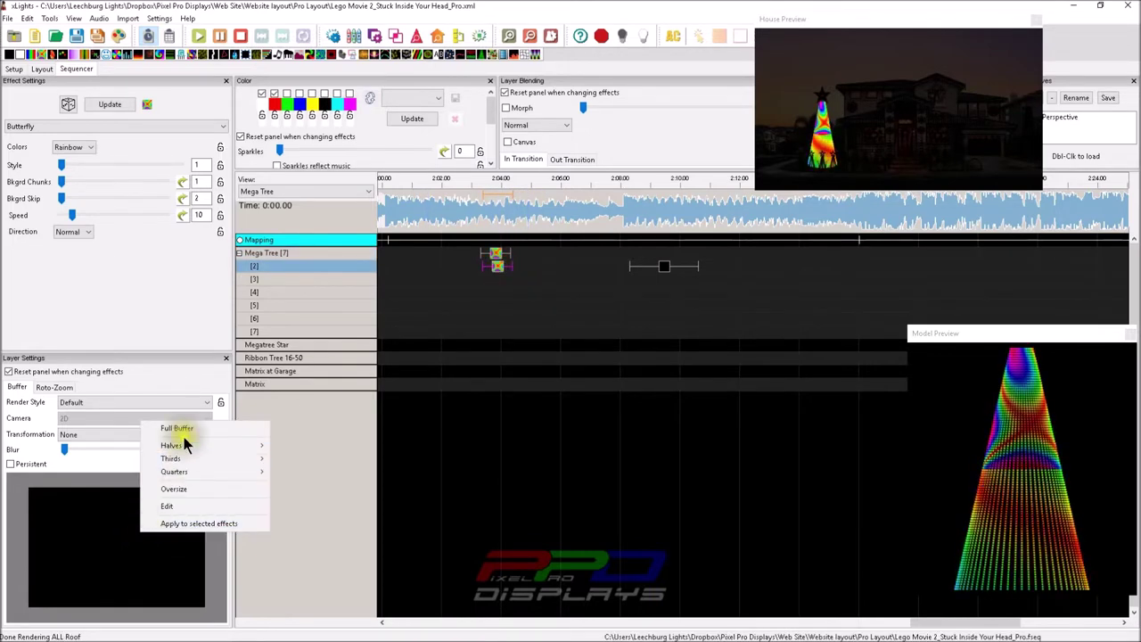
{"action": "mouse_move", "coordinate": [181, 445]}
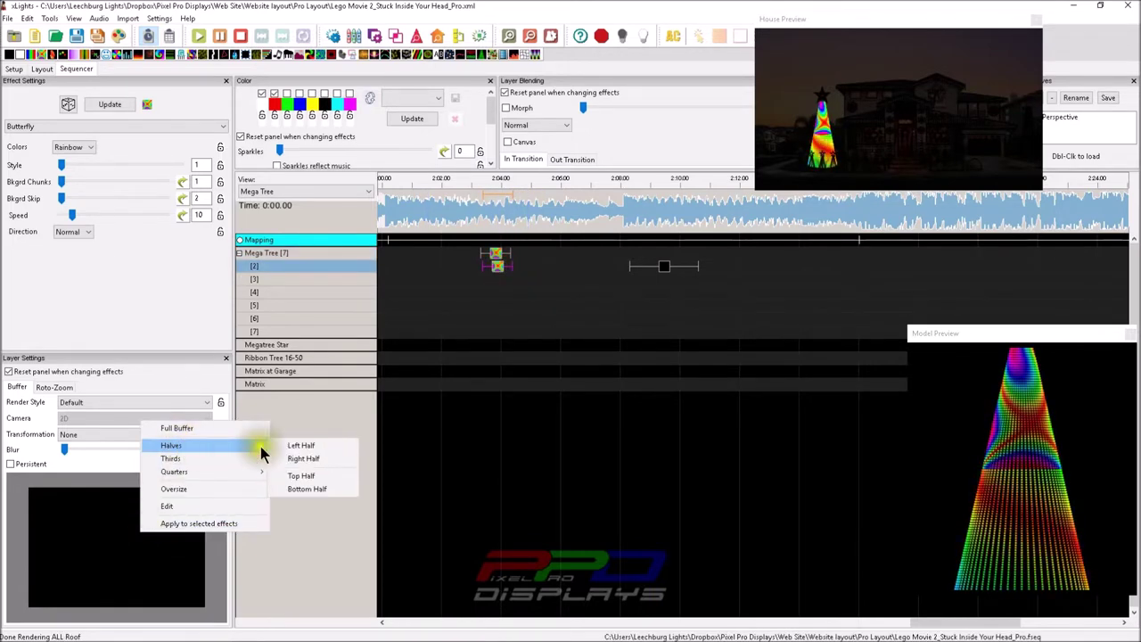
{"action": "left_click", "coordinate": [301, 488]}
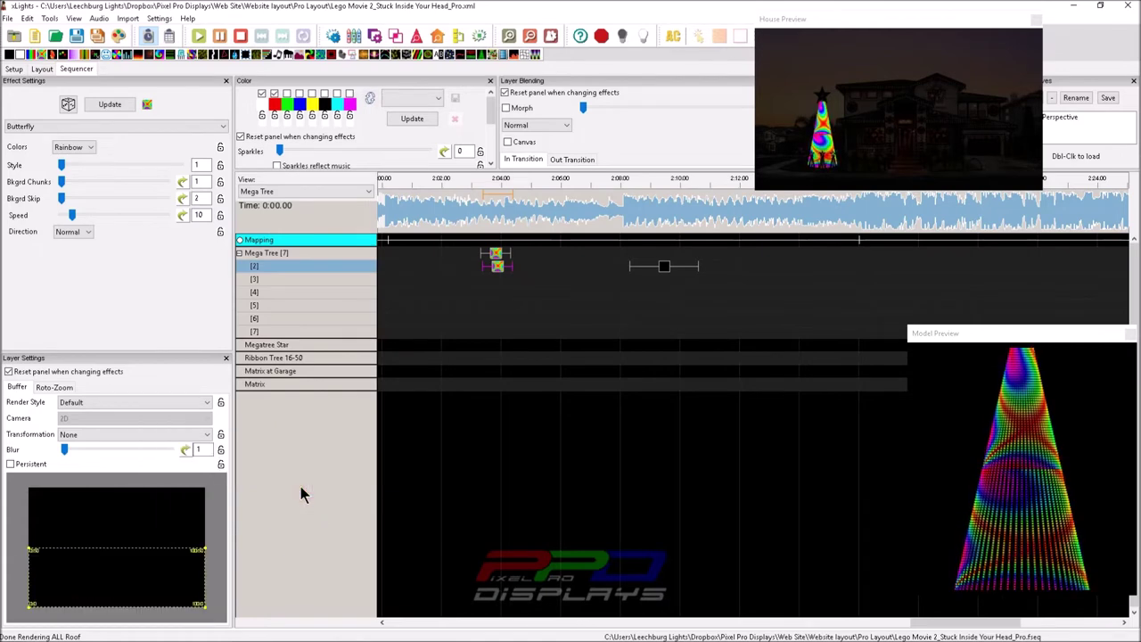
Shift the layer 2 Butterfly effect later so it follows the first-layer Butterfly, starting at about 2:04.4
{"action": "left_click", "coordinate": [494, 268]}
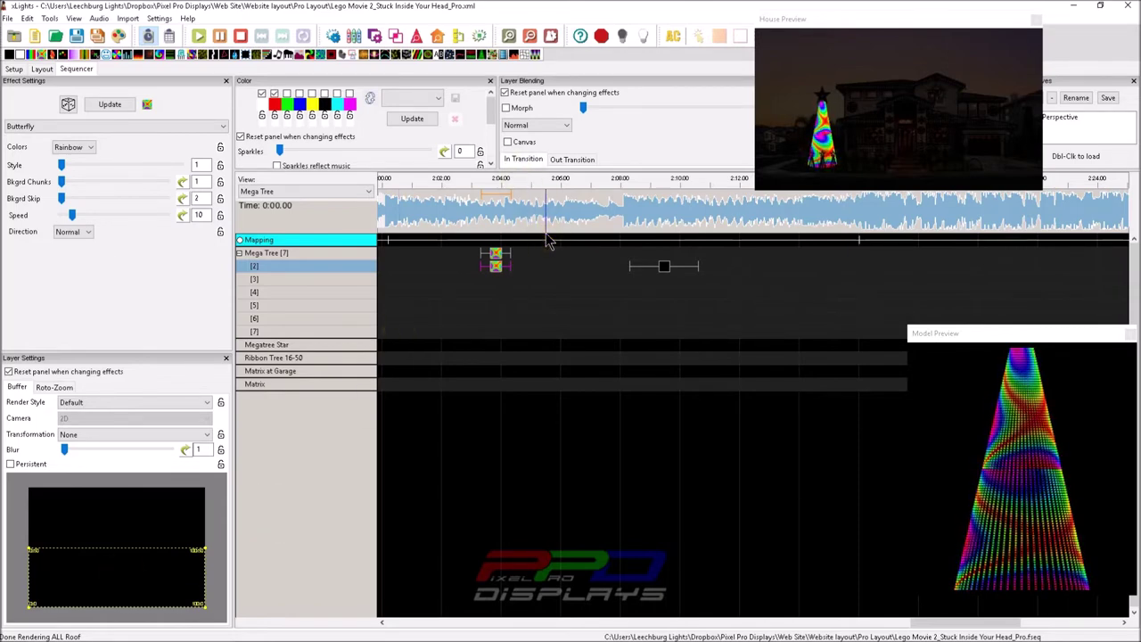
{"action": "left_click_drag", "start_coordinate": [496, 266], "coordinate": [527, 270]}
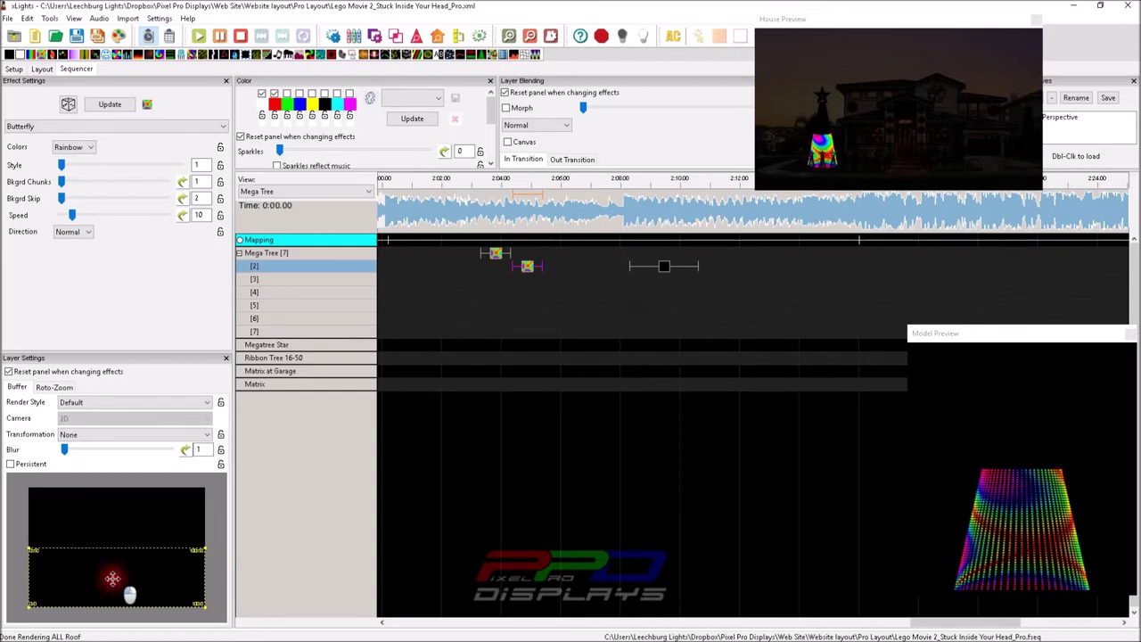
Move the Model Preview window beside the buffer preview and shift the Butterfly's bottom-half sub-buffer slightly upward
{"action": "mouse_move", "coordinate": [113, 578]}
{"action": "left_mouse_down"}
{"action": "mouse_move", "coordinate": [178, 583]}
{"action": "mouse_move", "coordinate": [112, 561]}
{"action": "mouse_move", "coordinate": [115, 547]}
{"action": "mouse_move", "coordinate": [124, 558]}
{"action": "mouse_move", "coordinate": [102, 572]}
{"action": "left_mouse_up"}
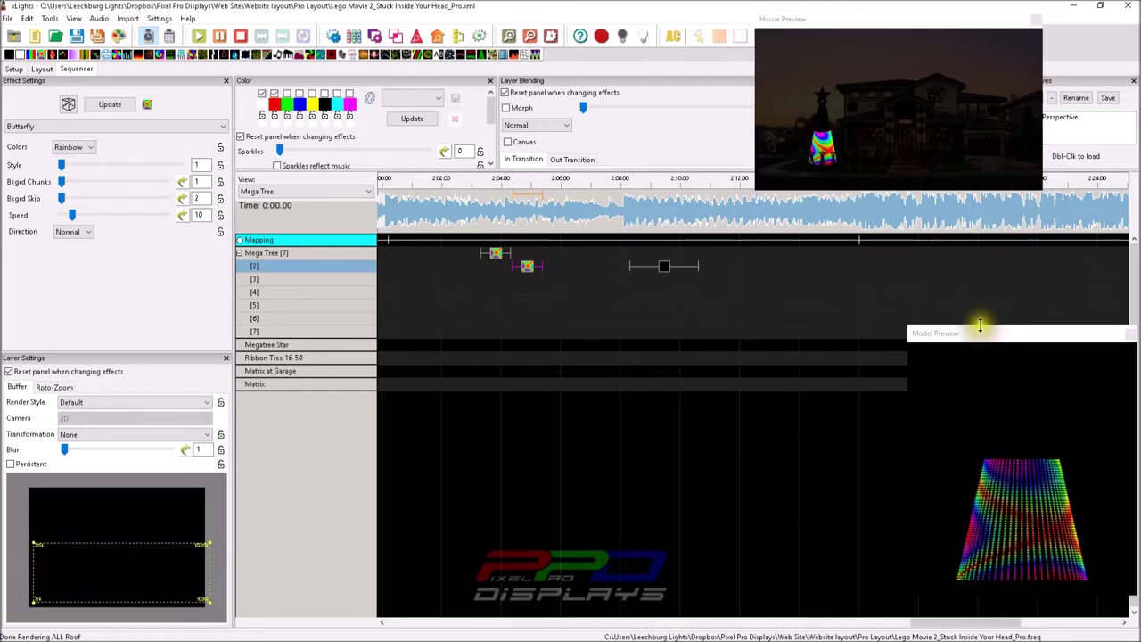
{"action": "left_click_drag", "start_coordinate": [979, 325], "coordinate": [474, 340]}
{"action": "mouse_move", "coordinate": [144, 582]}
{"action": "left_mouse_down"}
{"action": "mouse_move", "coordinate": [53, 581]}
{"action": "mouse_move", "coordinate": [111, 595]}
{"action": "mouse_move", "coordinate": [71, 574]}
{"action": "mouse_move", "coordinate": [138, 573]}
{"action": "mouse_move", "coordinate": [247, 594]}
{"action": "mouse_move", "coordinate": [58, 590]}
{"action": "mouse_move", "coordinate": [229, 583]}
{"action": "mouse_move", "coordinate": [152, 583]}
{"action": "mouse_move", "coordinate": [77, 552]}
{"action": "mouse_move", "coordinate": [163, 581]}
{"action": "mouse_move", "coordinate": [241, 580]}
{"action": "mouse_move", "coordinate": [55, 590]}
{"action": "mouse_move", "coordinate": [166, 554]}
{"action": "mouse_move", "coordinate": [139, 585]}
{"action": "left_mouse_up"}
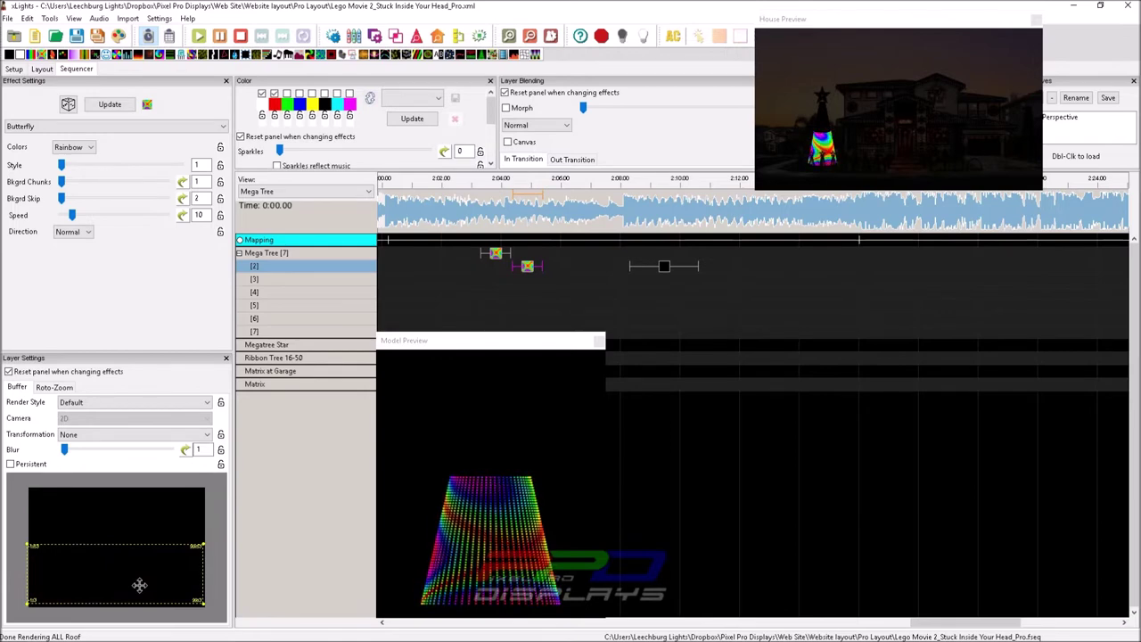
Resize and reposition the layer 2 Butterfly's sub-buffer into a full-width band from about 21% to 59% of the buffer height
{"action": "mouse_move", "coordinate": [119, 579]}
{"action": "left_mouse_down"}
{"action": "mouse_move", "coordinate": [148, 552]}
{"action": "mouse_move", "coordinate": [173, 561]}
{"action": "mouse_move", "coordinate": [112, 551]}
{"action": "mouse_move", "coordinate": [219, 565]}
{"action": "mouse_move", "coordinate": [186, 499]}
{"action": "mouse_move", "coordinate": [116, 557]}
{"action": "mouse_move", "coordinate": [98, 554]}
{"action": "mouse_move", "coordinate": [123, 567]}
{"action": "mouse_move", "coordinate": [116, 499]}
{"action": "mouse_move", "coordinate": [114, 525]}
{"action": "mouse_move", "coordinate": [187, 583]}
{"action": "mouse_move", "coordinate": [59, 558]}
{"action": "mouse_move", "coordinate": [109, 545]}
{"action": "mouse_move", "coordinate": [152, 554]}
{"action": "mouse_move", "coordinate": [95, 534]}
{"action": "mouse_move", "coordinate": [106, 572]}
{"action": "left_mouse_up"}
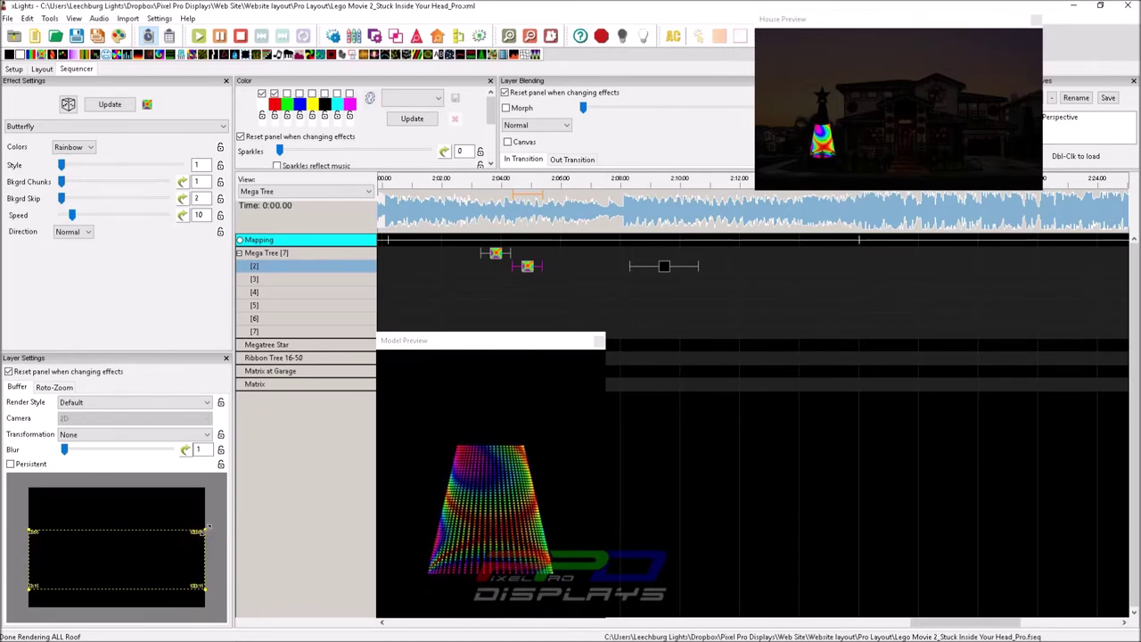
{"action": "mouse_move", "coordinate": [209, 526]}
{"action": "left_mouse_down"}
{"action": "mouse_move", "coordinate": [78, 551]}
{"action": "mouse_move", "coordinate": [183, 535]}
{"action": "mouse_move", "coordinate": [79, 544]}
{"action": "mouse_move", "coordinate": [207, 545]}
{"action": "left_mouse_up"}
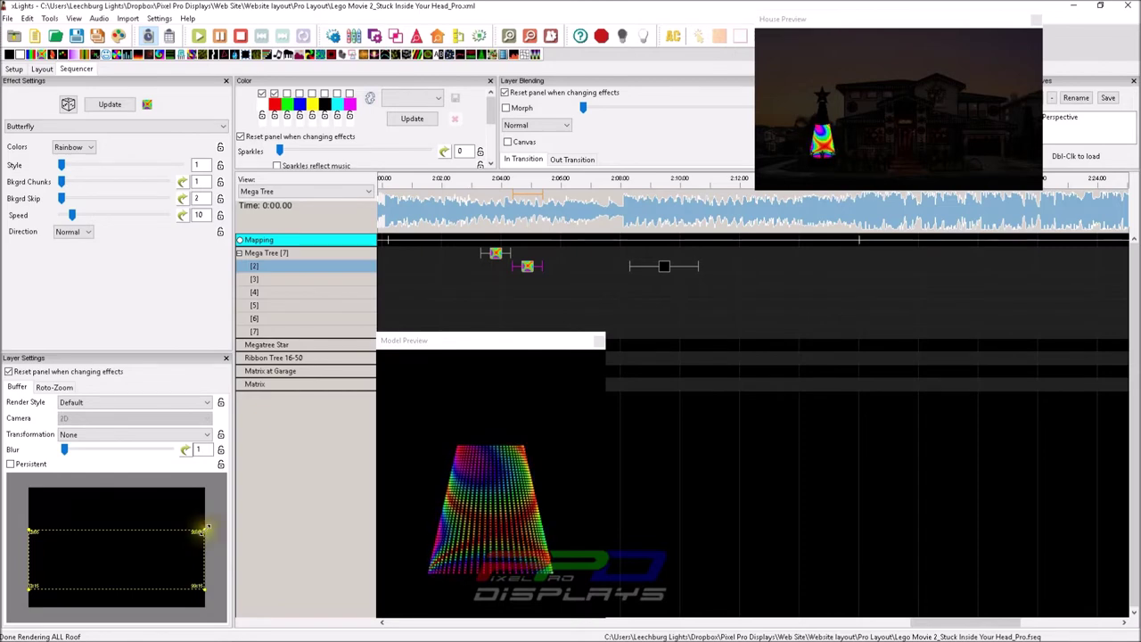
{"action": "mouse_move", "coordinate": [207, 529]}
{"action": "left_mouse_down"}
{"action": "mouse_move", "coordinate": [199, 550]}
{"action": "mouse_move", "coordinate": [206, 499]}
{"action": "mouse_move", "coordinate": [212, 551]}
{"action": "mouse_move", "coordinate": [203, 489]}
{"action": "mouse_move", "coordinate": [210, 527]}
{"action": "mouse_move", "coordinate": [203, 519]}
{"action": "left_mouse_up"}
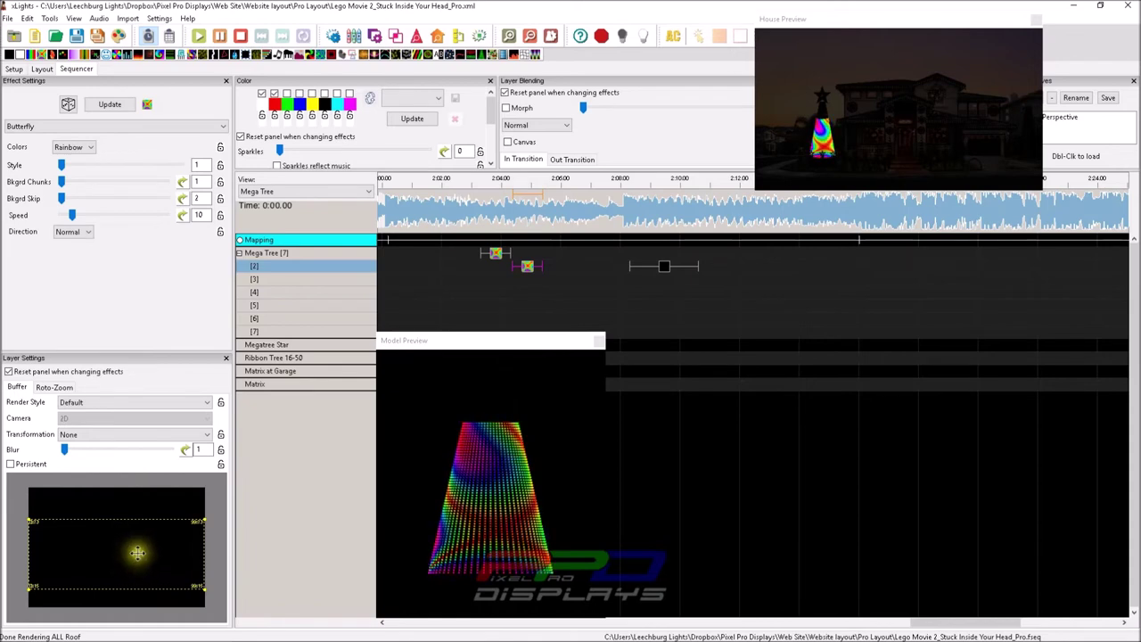
{"action": "left_click_drag", "start_coordinate": [131, 558], "coordinate": [138, 545]}
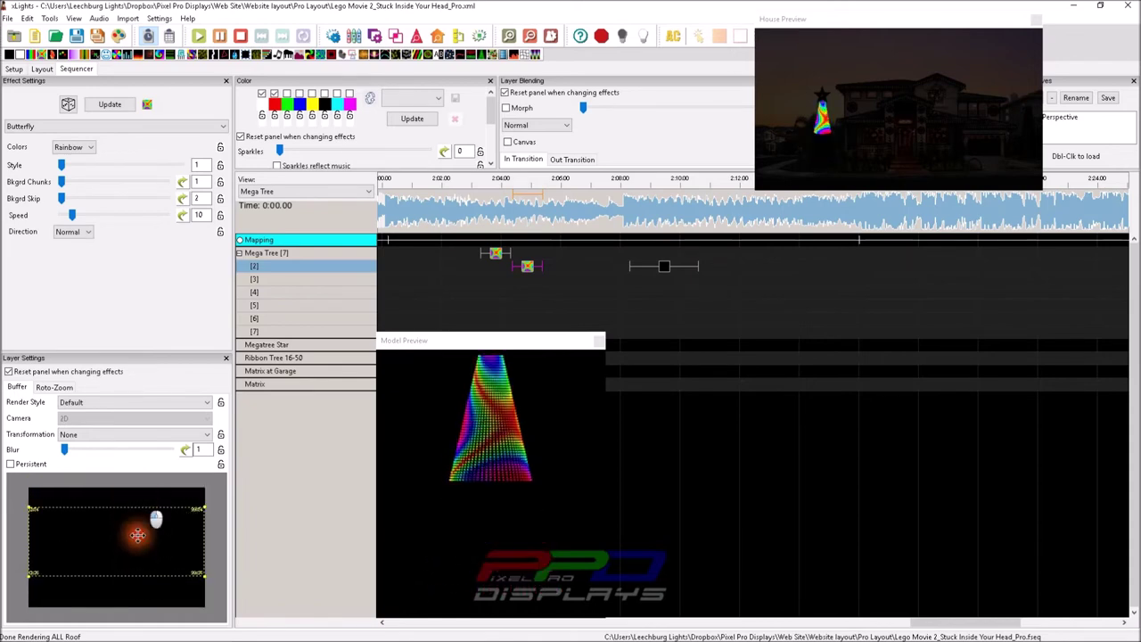
{"action": "left_click", "coordinate": [199, 509]}
{"action": "left_click_drag", "start_coordinate": [204, 507], "coordinate": [191, 517]}
{"action": "mouse_move", "coordinate": [141, 551]}
{"action": "left_mouse_down"}
{"action": "mouse_move", "coordinate": [130, 572]}
{"action": "mouse_move", "coordinate": [143, 557]}
{"action": "left_mouse_up"}
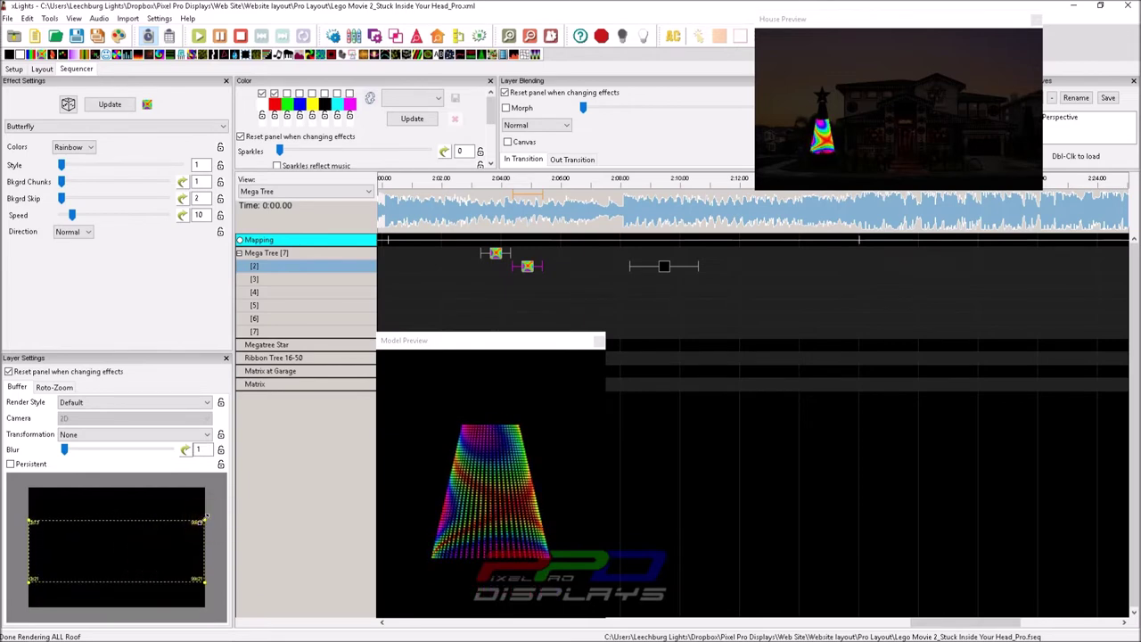
{"action": "mouse_move", "coordinate": [206, 516]}
{"action": "left_mouse_down"}
{"action": "mouse_move", "coordinate": [205, 499]}
{"action": "mouse_move", "coordinate": [205, 539]}
{"action": "left_mouse_up"}
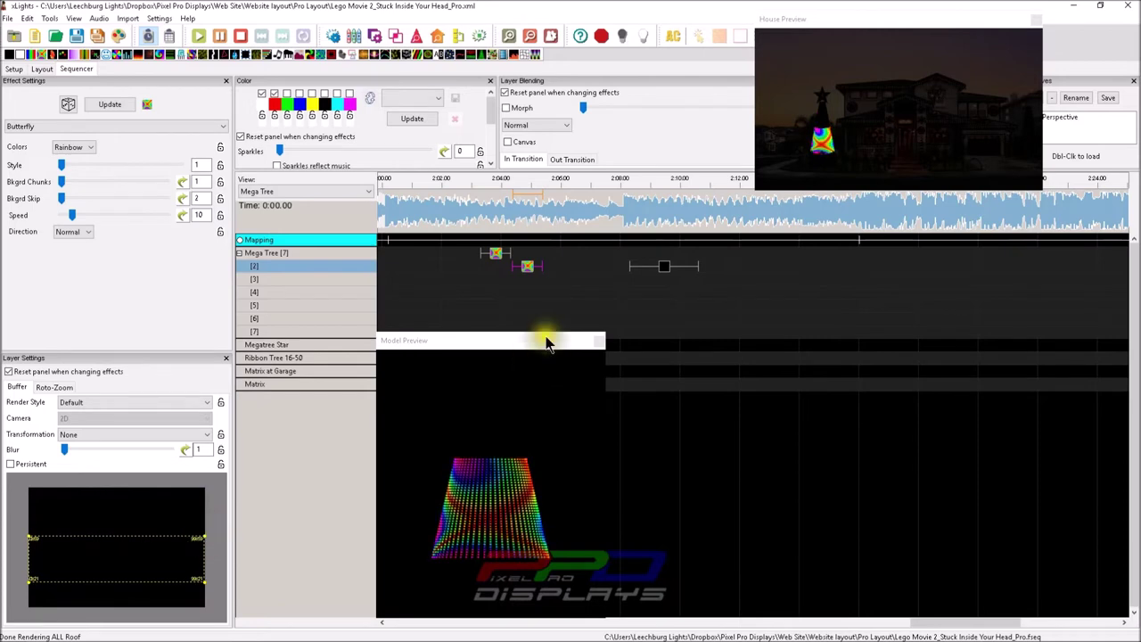
Add a Pinwheel effect on layer 3 of the Mega Tree, aligned in time with the layer 2 Butterfly
{"action": "left_click", "coordinate": [524, 287]}
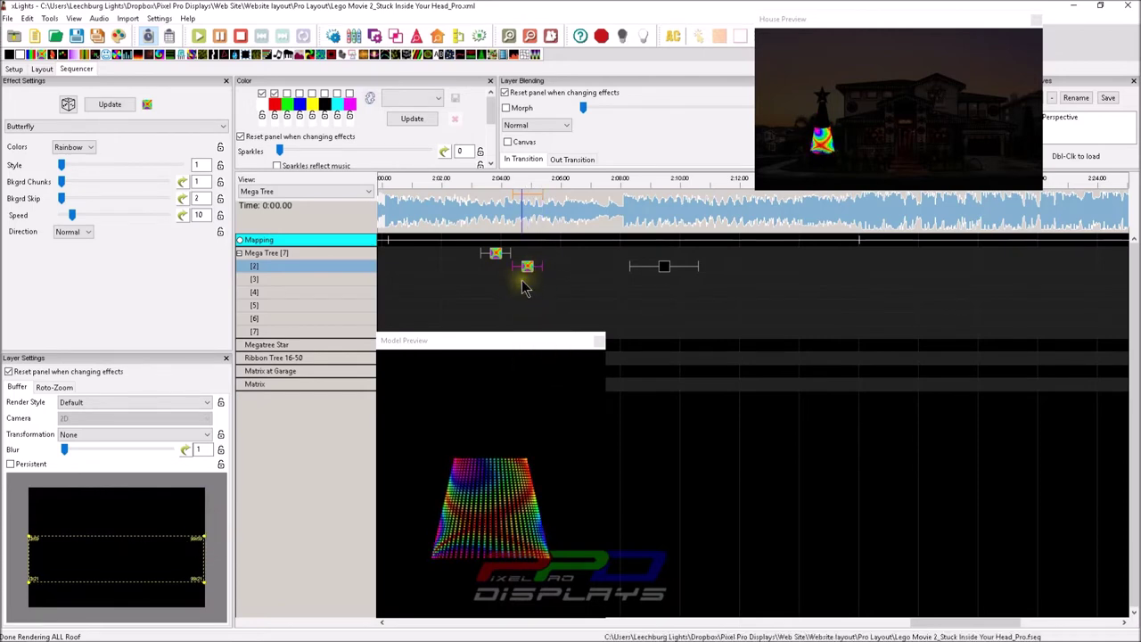
{"action": "left_click", "coordinate": [523, 283]}
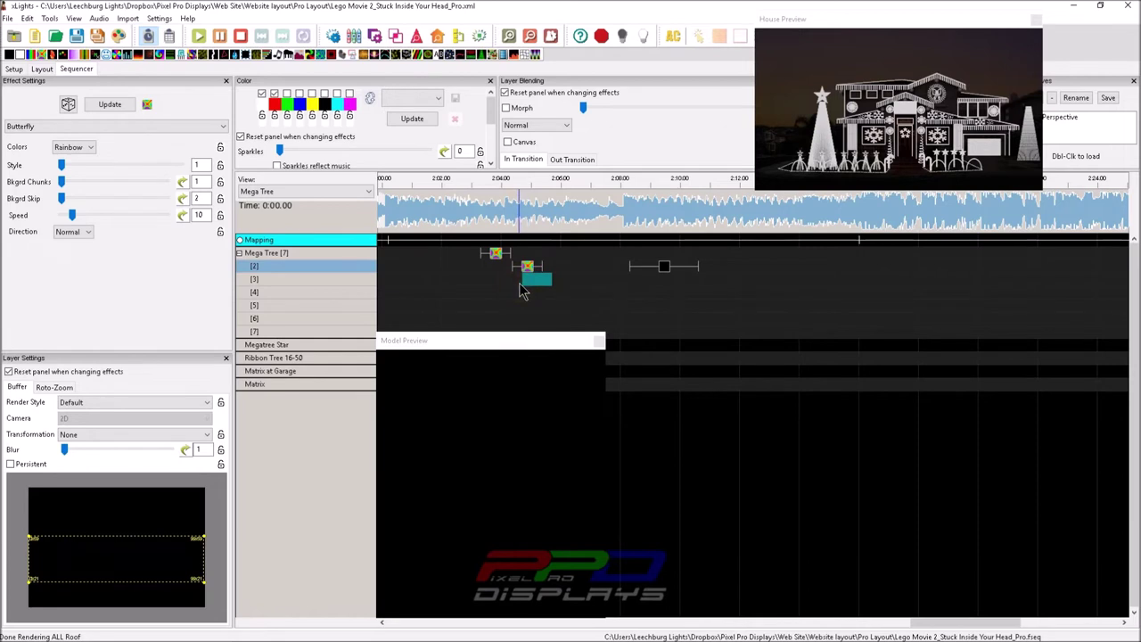
{"action": "left_click", "coordinate": [522, 280]}
{"action": "key", "text": "p"}
{"action": "left_click_drag", "start_coordinate": [535, 281], "coordinate": [527, 283]}
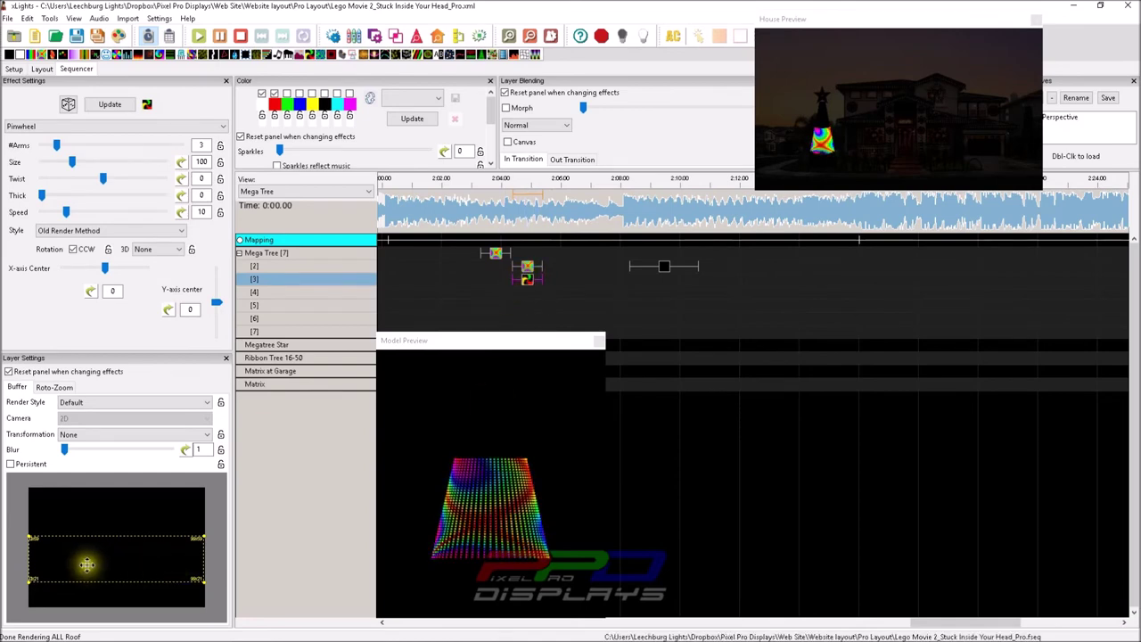
Move the Pinwheel's sub-buffer above the Butterfly band, from about 61% to 98% of the buffer height
{"action": "mouse_move", "coordinate": [103, 560]}
{"action": "left_mouse_down"}
{"action": "mouse_move", "coordinate": [128, 515]}
{"action": "mouse_move", "coordinate": [113, 511]}
{"action": "left_mouse_up"}
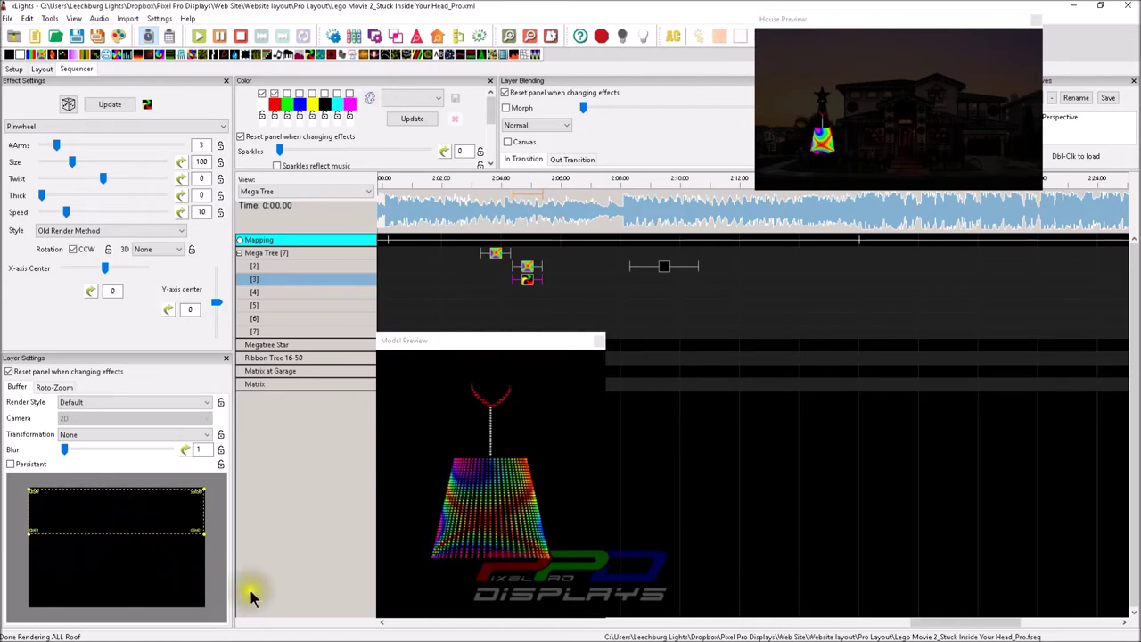
{"action": "left_click", "coordinate": [524, 279]}
{"action": "left_click", "coordinate": [527, 267]}
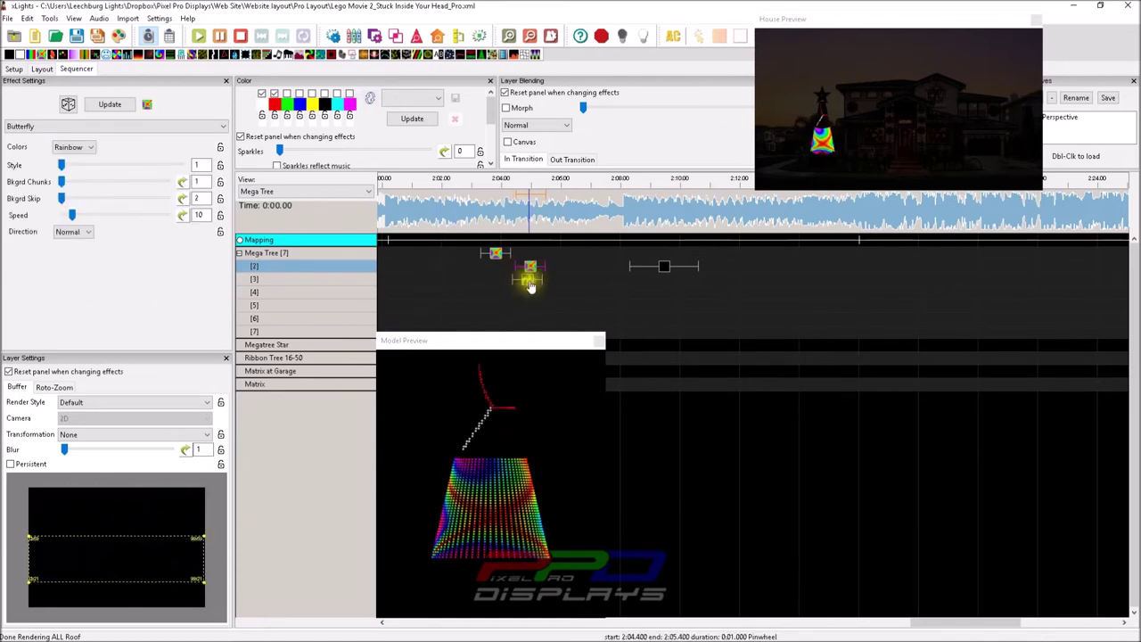
{"action": "left_click", "coordinate": [516, 305]}
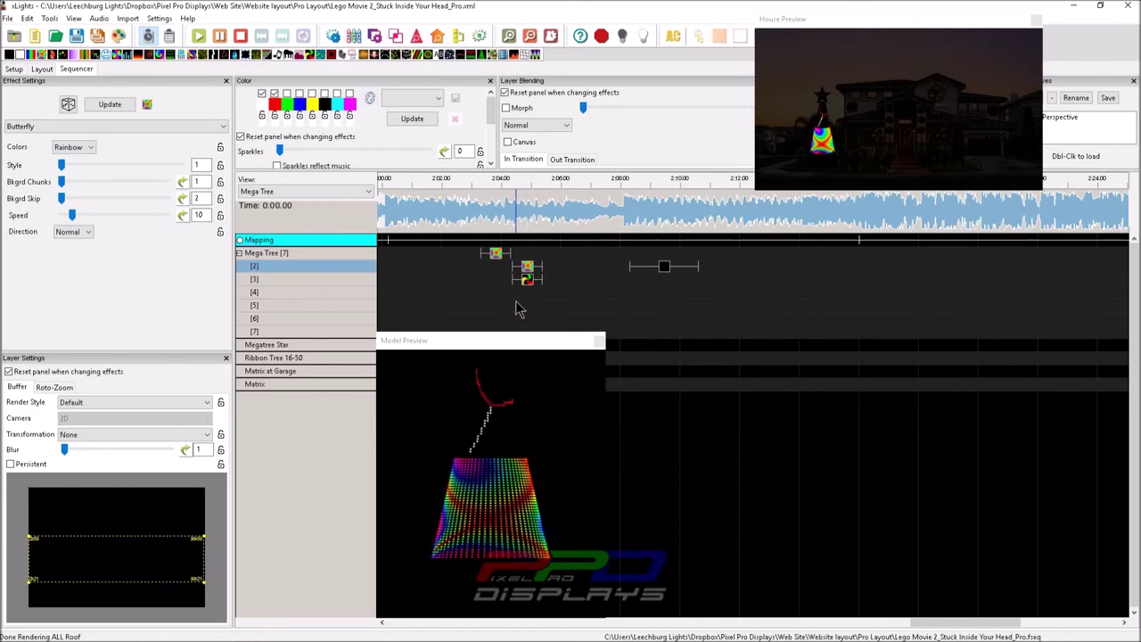
{"action": "left_click", "coordinate": [524, 297]}
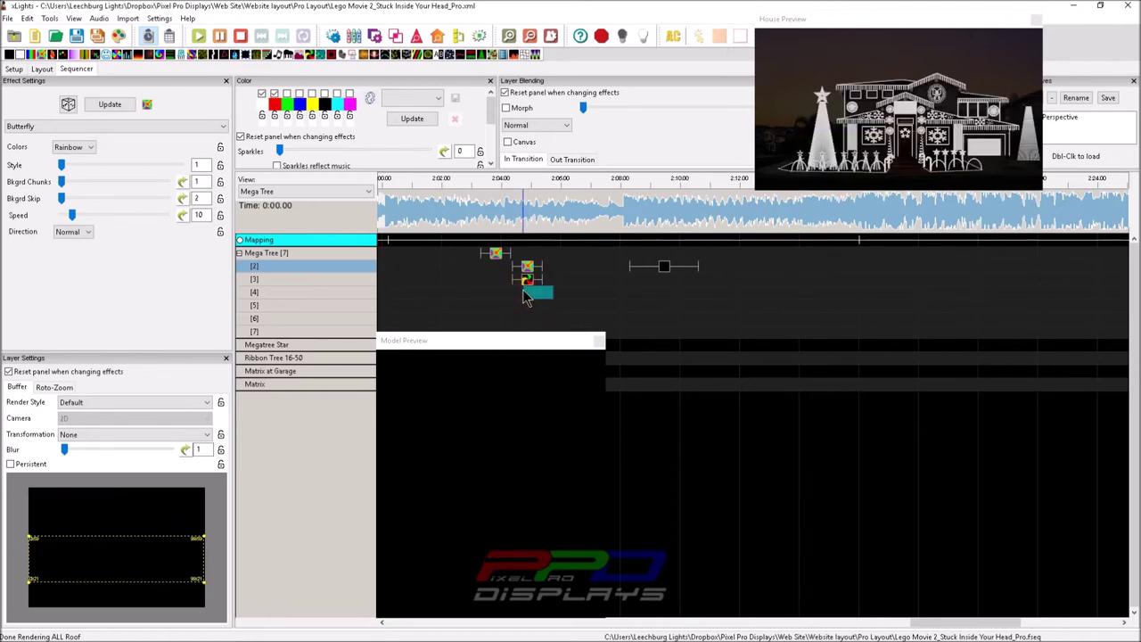
{"action": "left_click_drag", "start_coordinate": [525, 297], "coordinate": [526, 298]}
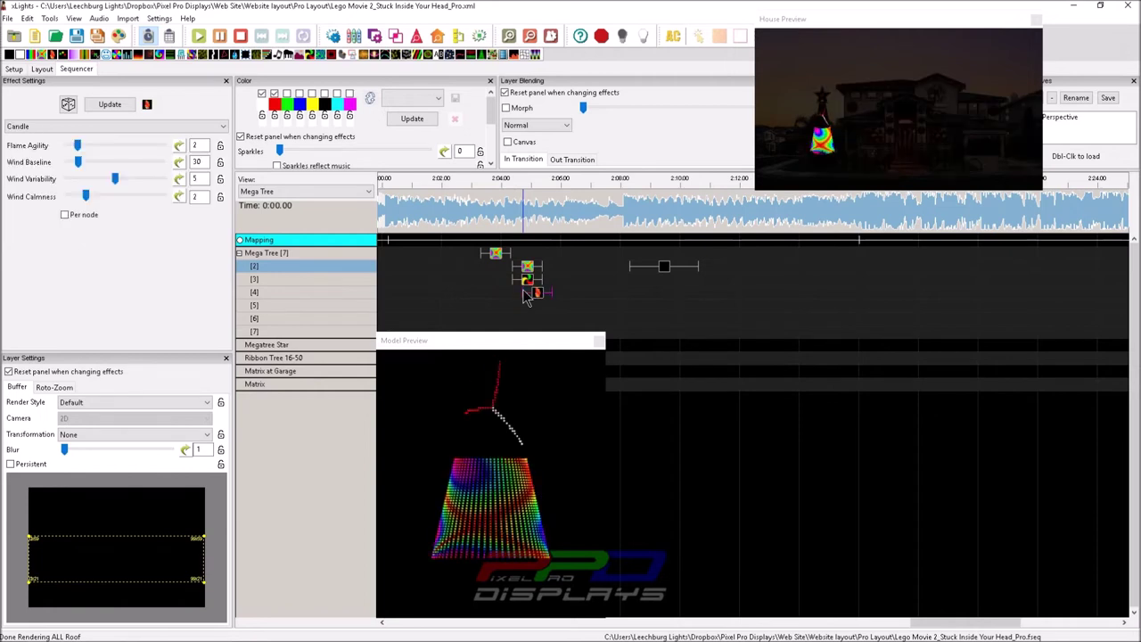
{"action": "left_click", "coordinate": [532, 295]}
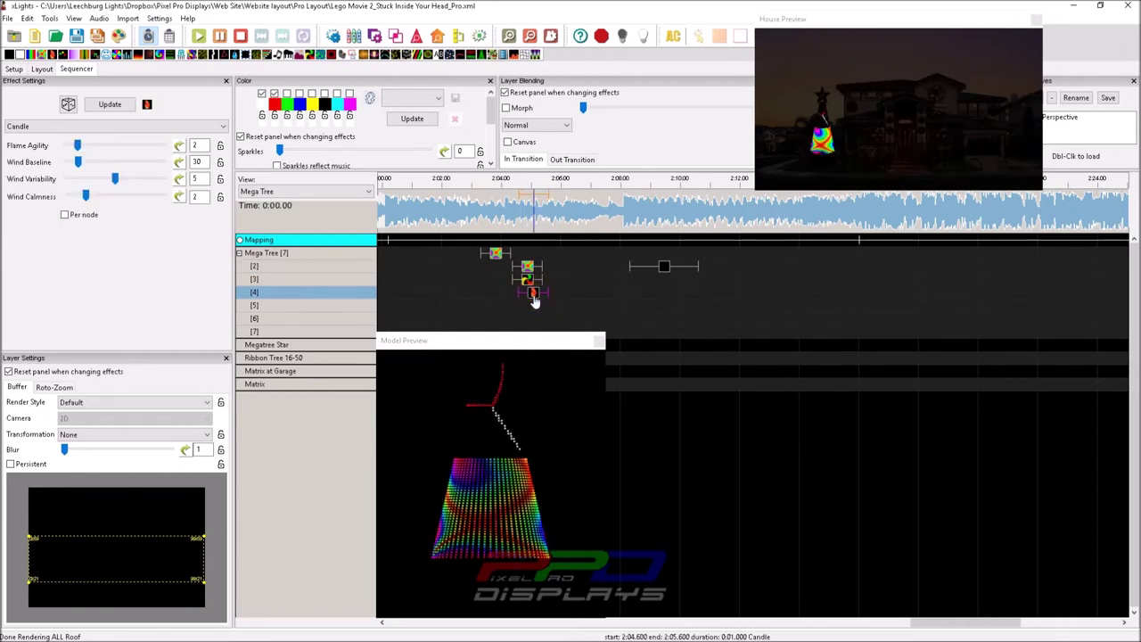
{"action": "key", "text": "Delete"}
Add a Text effect on layer 4 beneath the Pinwheel and move its sub-buffer down to the lower edge of the buffer
{"action": "left_click_drag", "start_coordinate": [515, 300], "coordinate": [529, 297]}
{"action": "left_click", "coordinate": [529, 298]}
{"action": "left_click_drag", "start_coordinate": [110, 565], "coordinate": [113, 604]}
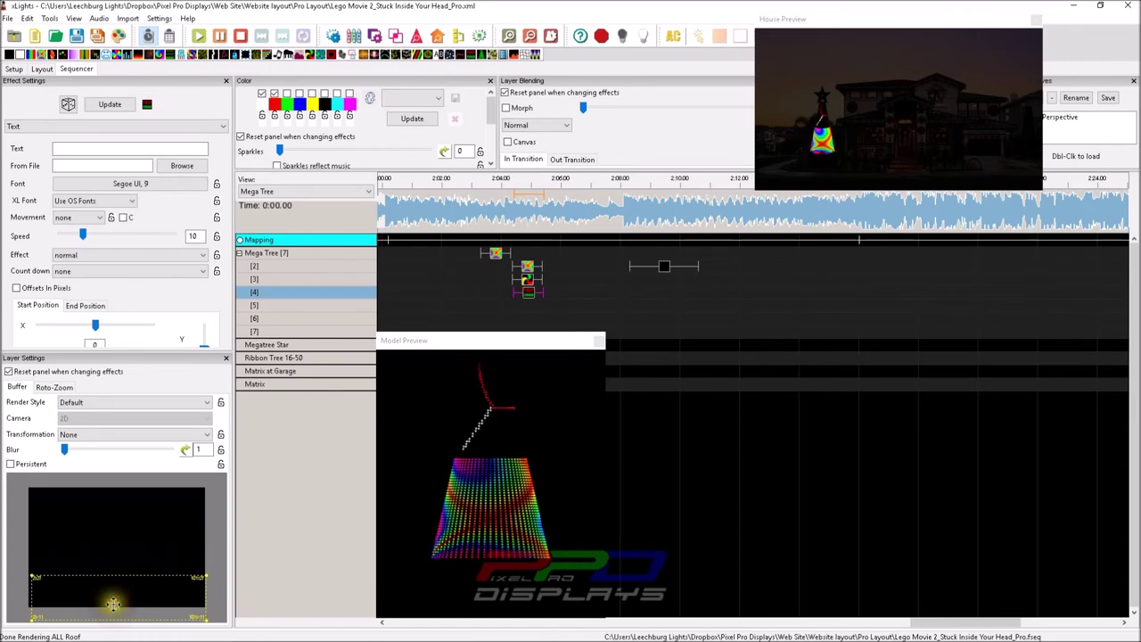
Set the Text effect's text to "HI" in capital letters
{"action": "left_click", "coordinate": [106, 152]}
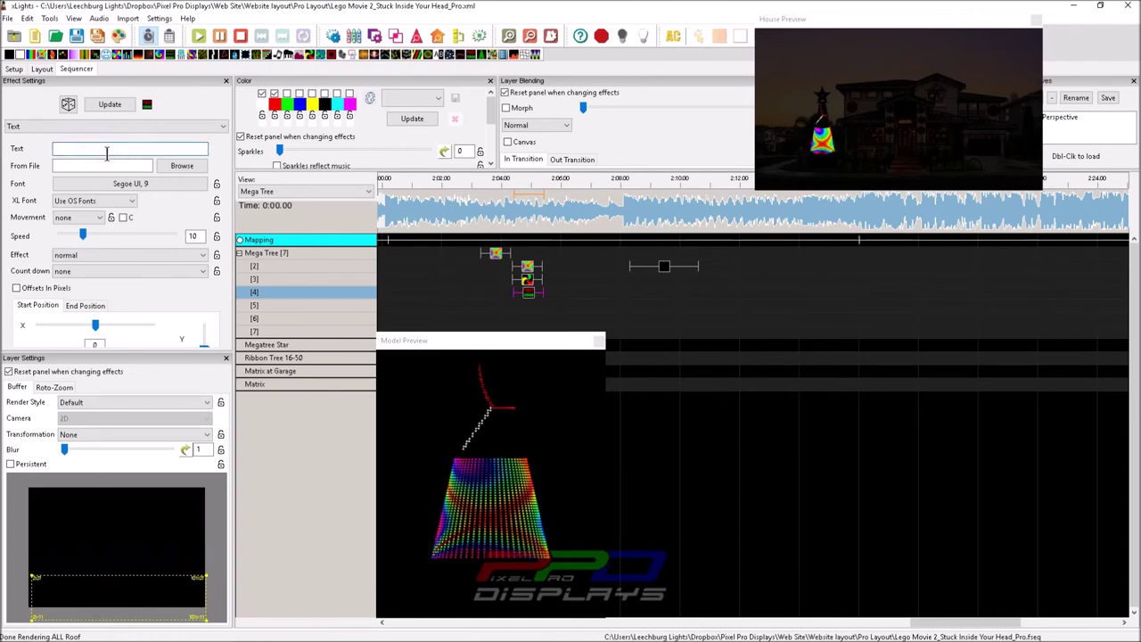
{"action": "type", "text": "Hi"}
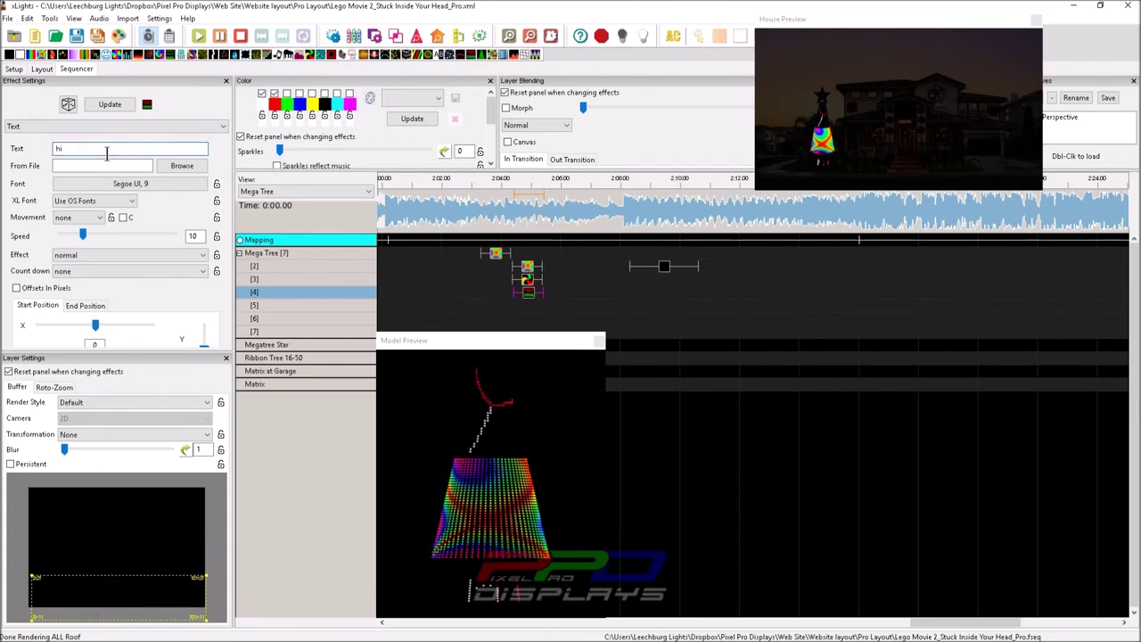
{"action": "key", "text": "BackSpace"}
{"action": "key", "text": "BackSpace"}
{"action": "type", "text": "HI"}
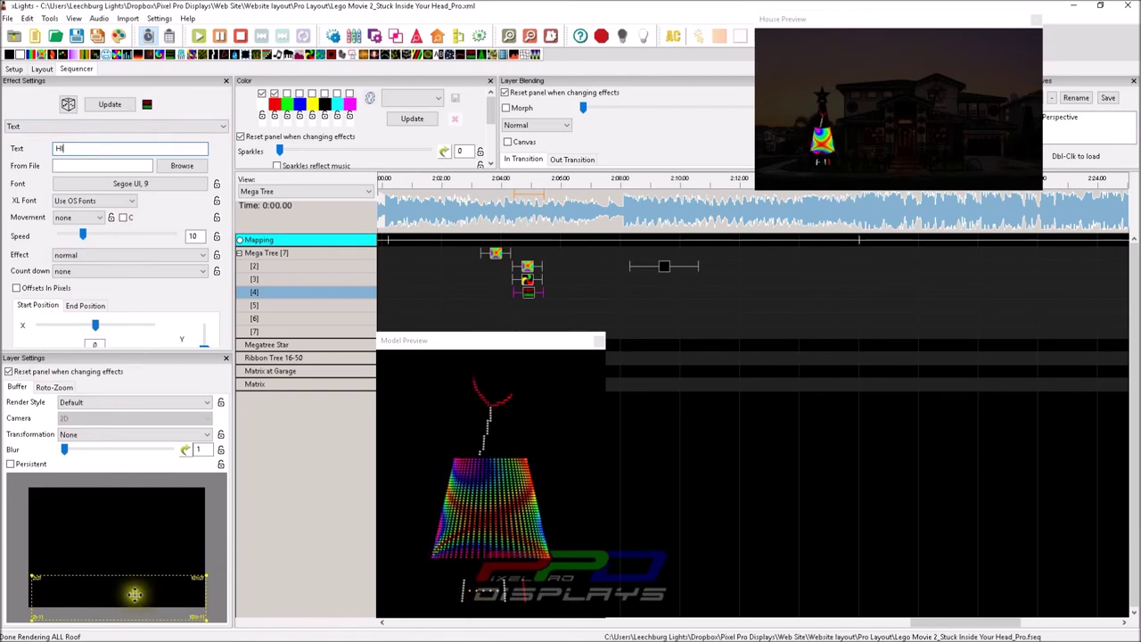
Try raising the Text effect's sub-buffer and enlarging it to slightly more than the full buffer
{"action": "left_click_drag", "start_coordinate": [131, 595], "coordinate": [183, 591]}
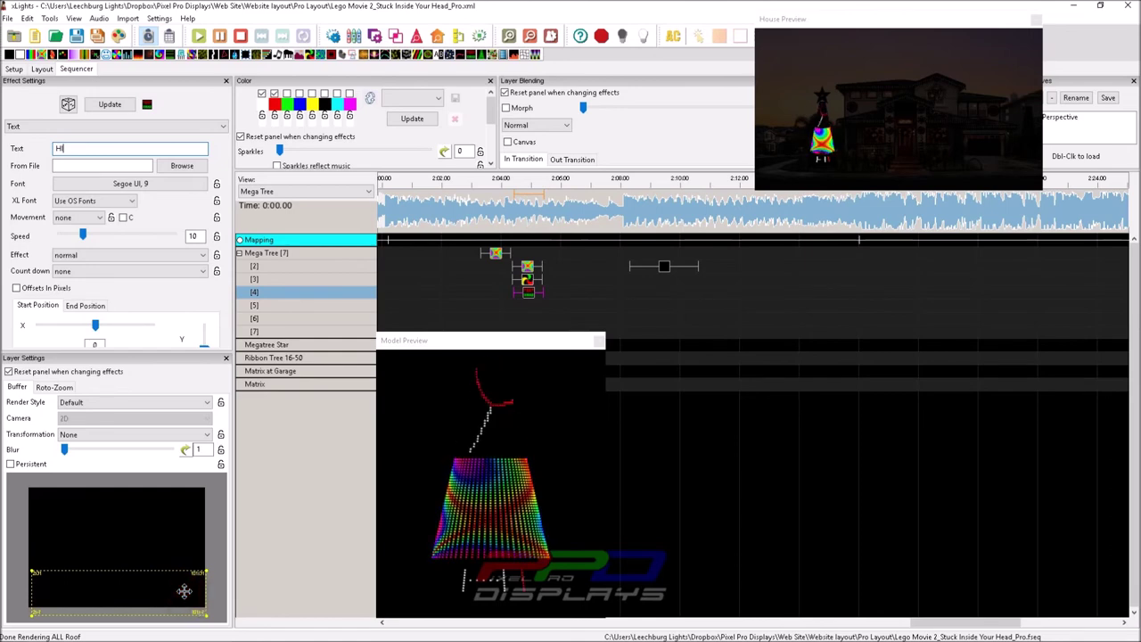
{"action": "left_click_drag", "start_coordinate": [140, 597], "coordinate": [141, 586]}
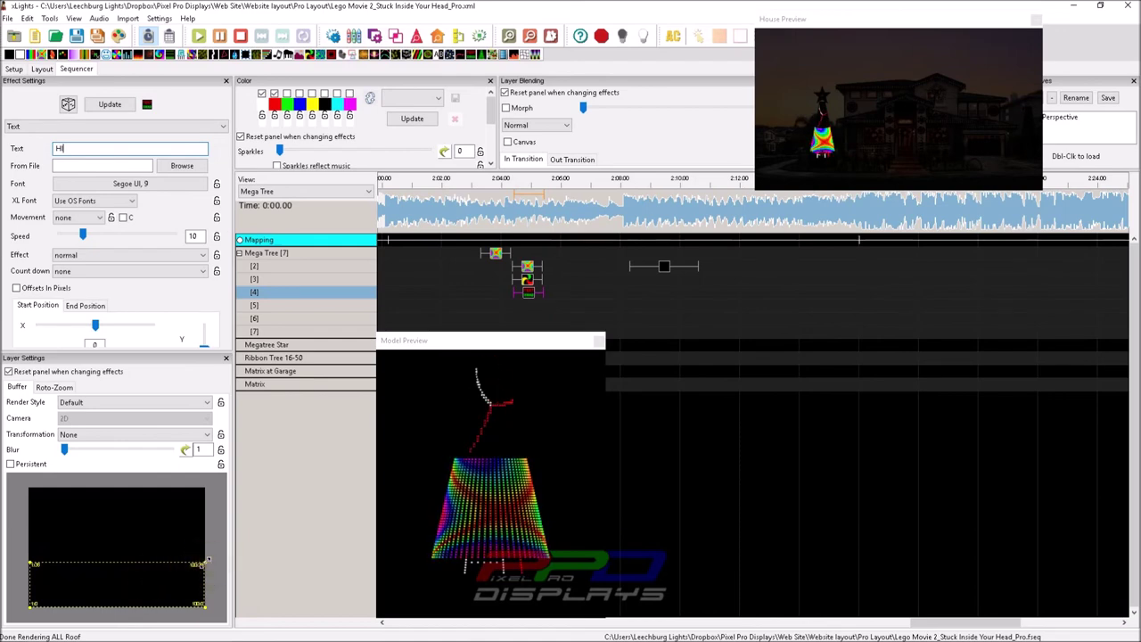
{"action": "left_click_drag", "start_coordinate": [204, 562], "coordinate": [200, 505]}
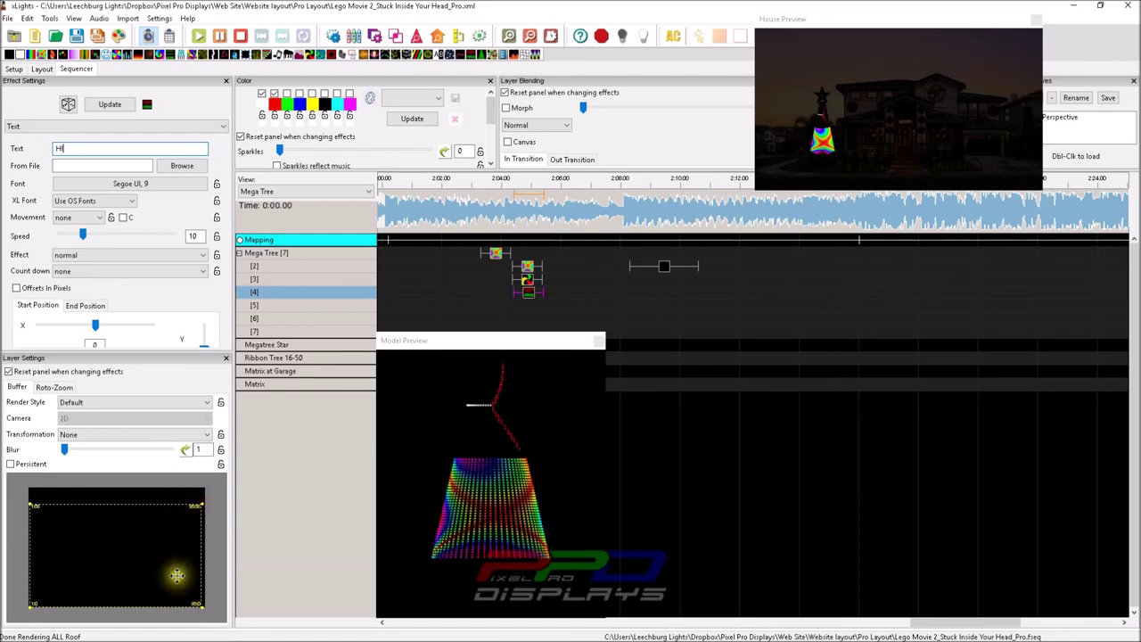
{"action": "left_click_drag", "start_coordinate": [123, 557], "coordinate": [112, 523]}
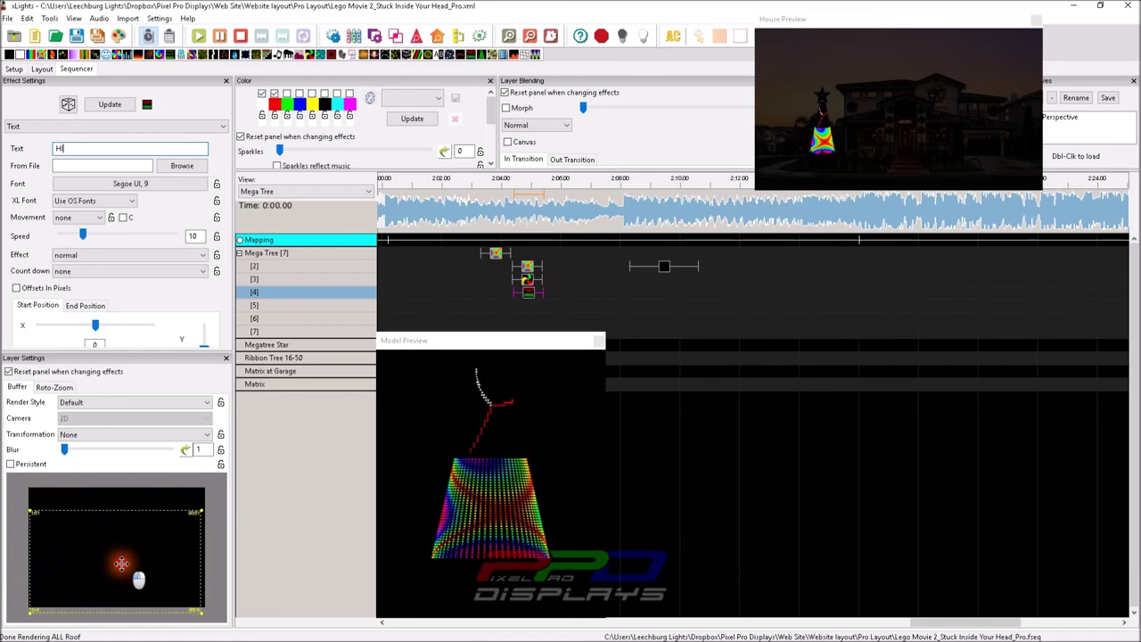
{"action": "left_click_drag", "start_coordinate": [198, 509], "coordinate": [217, 491]}
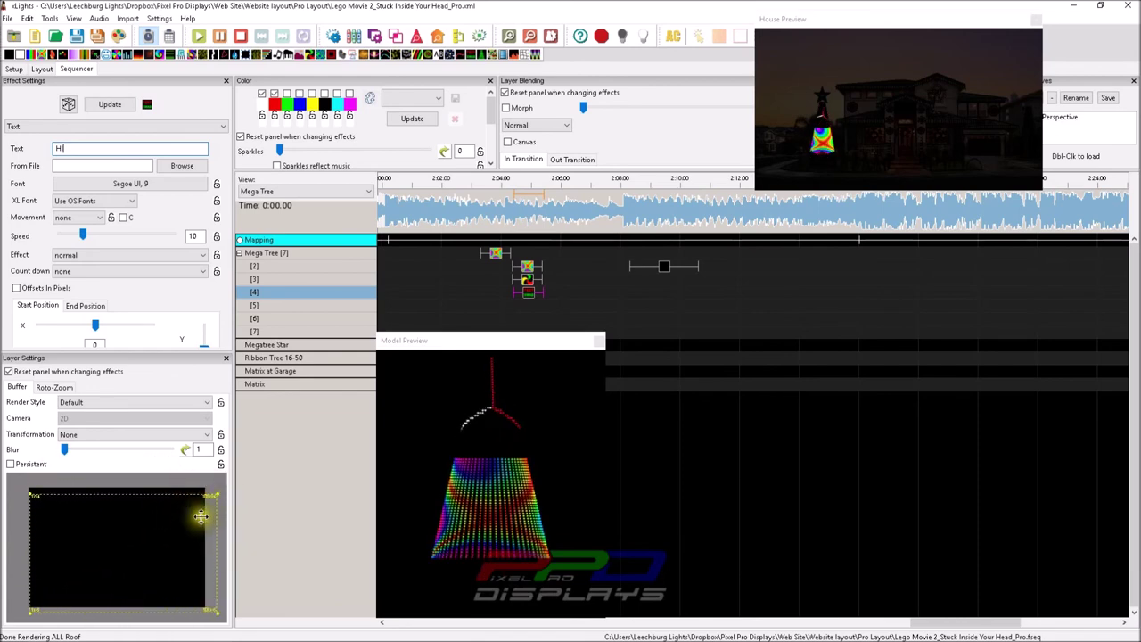
{"action": "left_click_drag", "start_coordinate": [154, 557], "coordinate": [158, 548]}
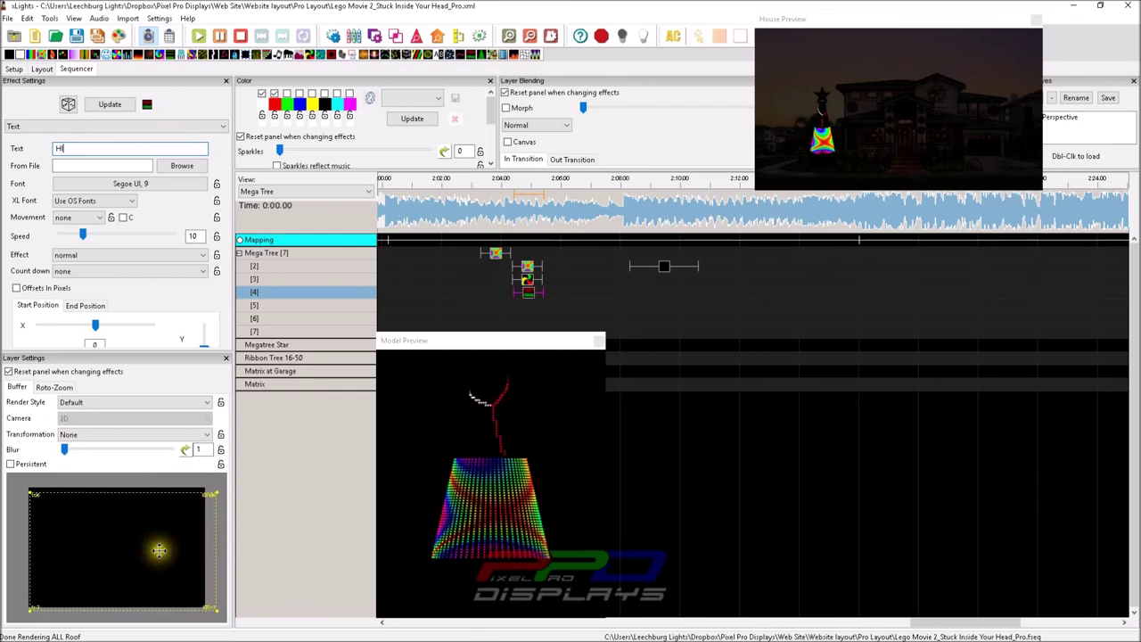
Reset the Text effect's sub-buffer, then reduce it to a full-width band from about 7% to 39% of the buffer height
{"action": "double_click", "coordinate": [162, 546]}
{"action": "left_click_drag", "start_coordinate": [207, 486], "coordinate": [208, 569]}
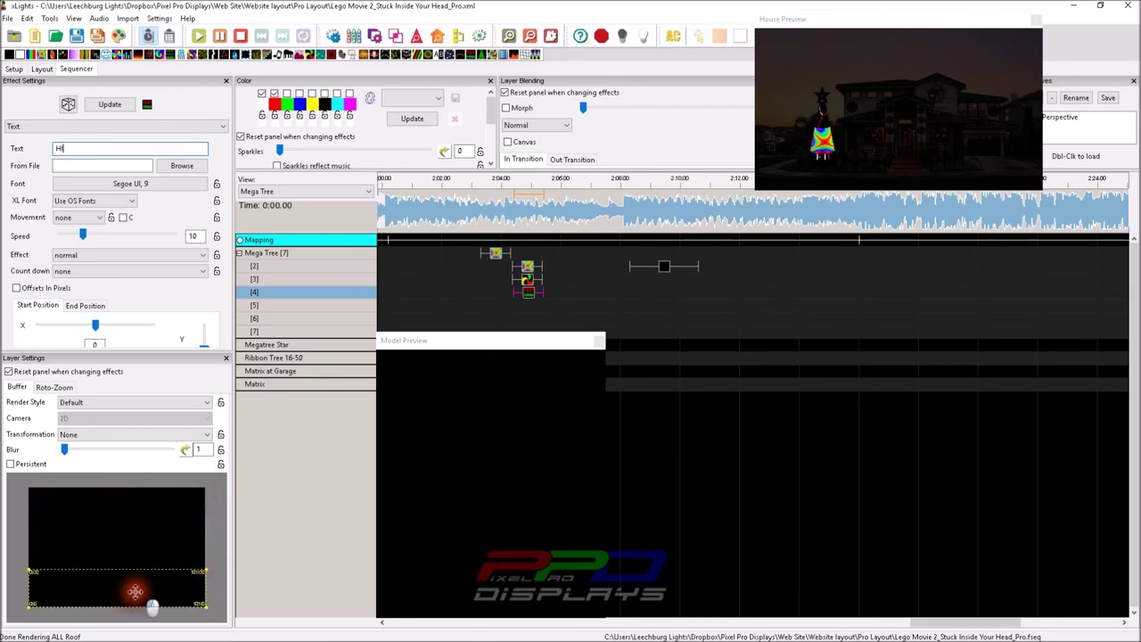
{"action": "mouse_move", "coordinate": [134, 591]}
{"action": "left_mouse_down"}
{"action": "mouse_move", "coordinate": [142, 508]}
{"action": "mouse_move", "coordinate": [132, 582]}
{"action": "left_mouse_up"}
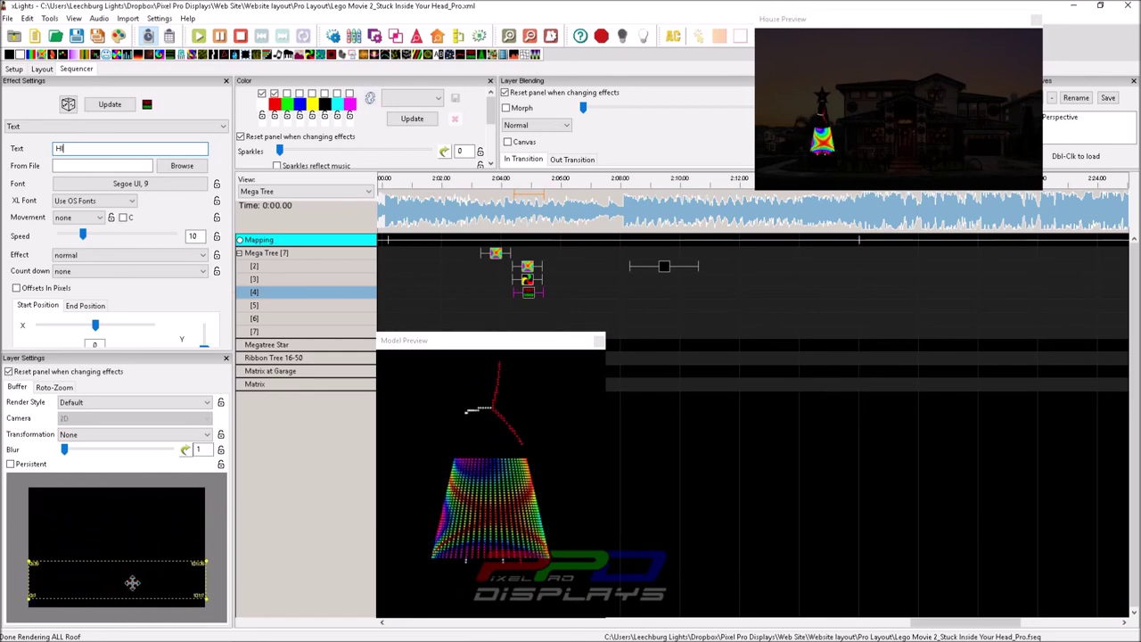